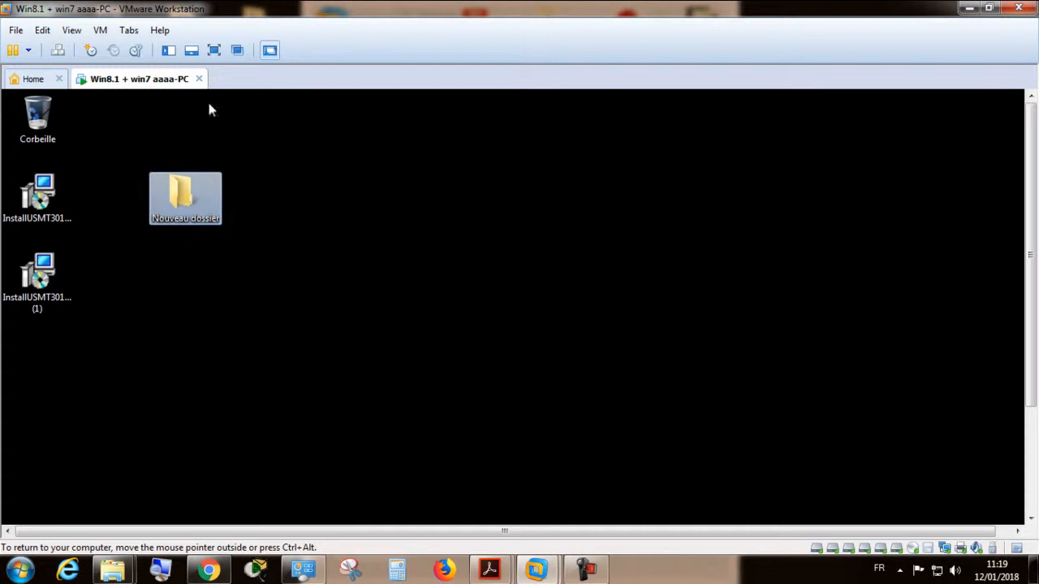
Show the virtual machine in full screen and rename the new desktop folder as tmsir1ga.
click(215, 49)
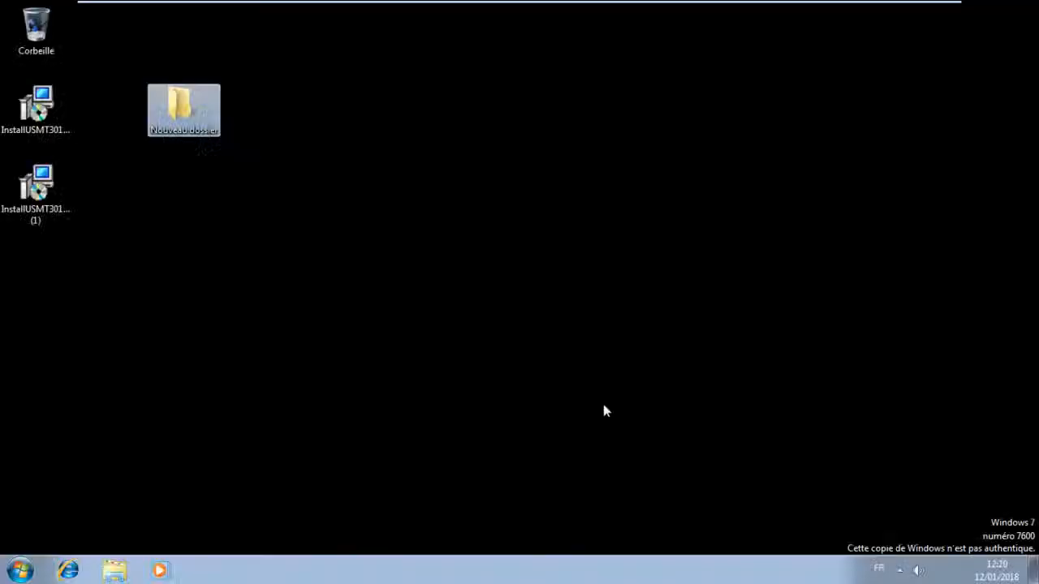
click(191, 129)
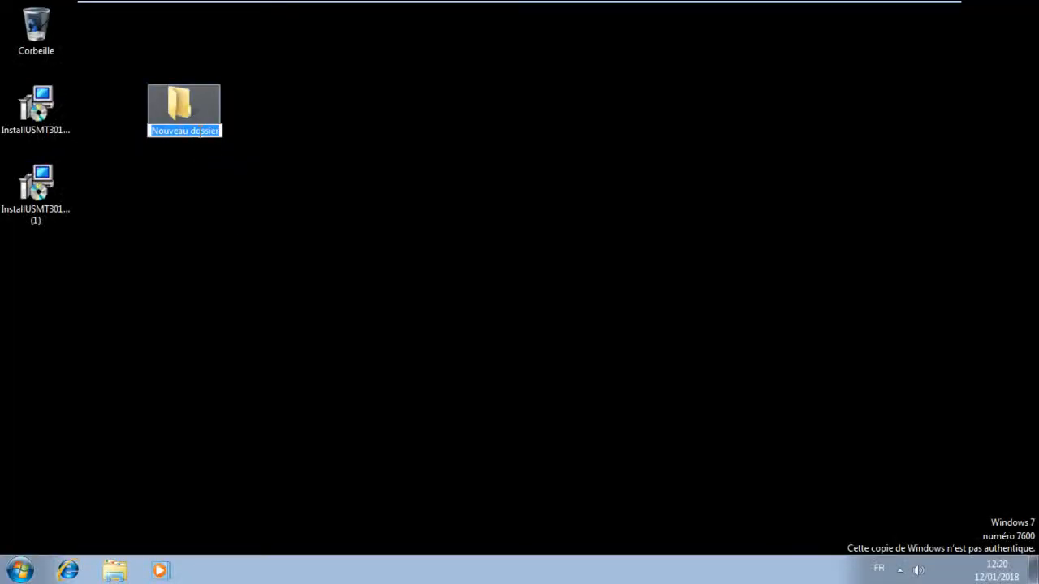
text(tmsir1)
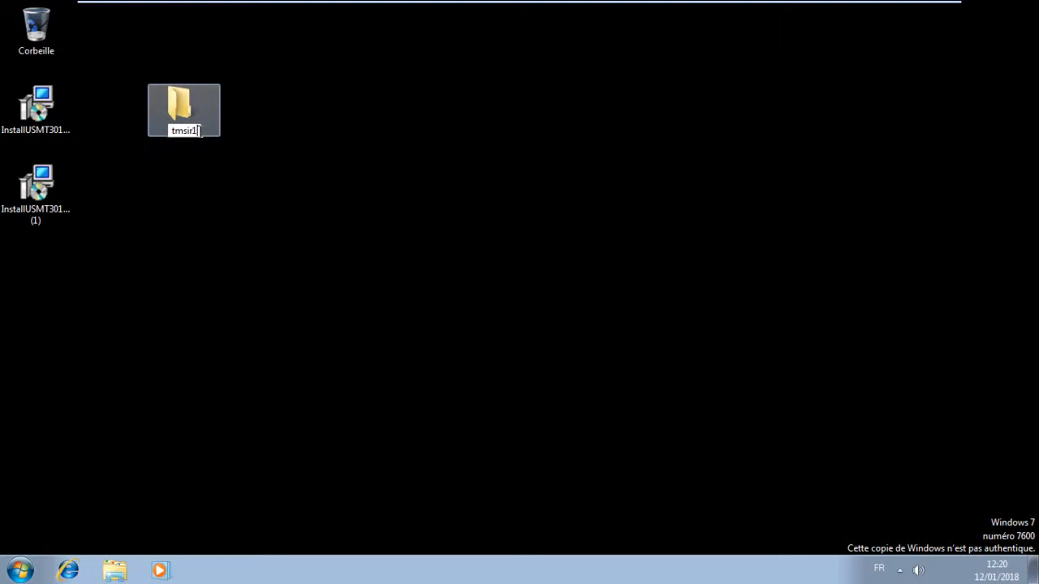
text(ga)
click(209, 197)
Create a text document named a inside the desktop folder tmsir1ga.
click(180, 100)
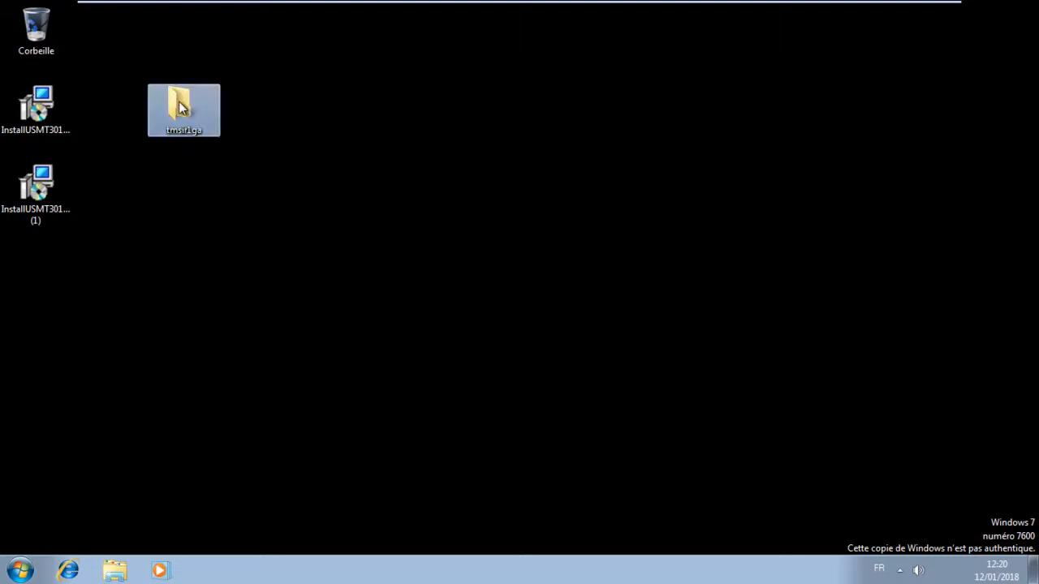
double_click(180, 101)
right_click(423, 205)
mouse_move(509, 388)
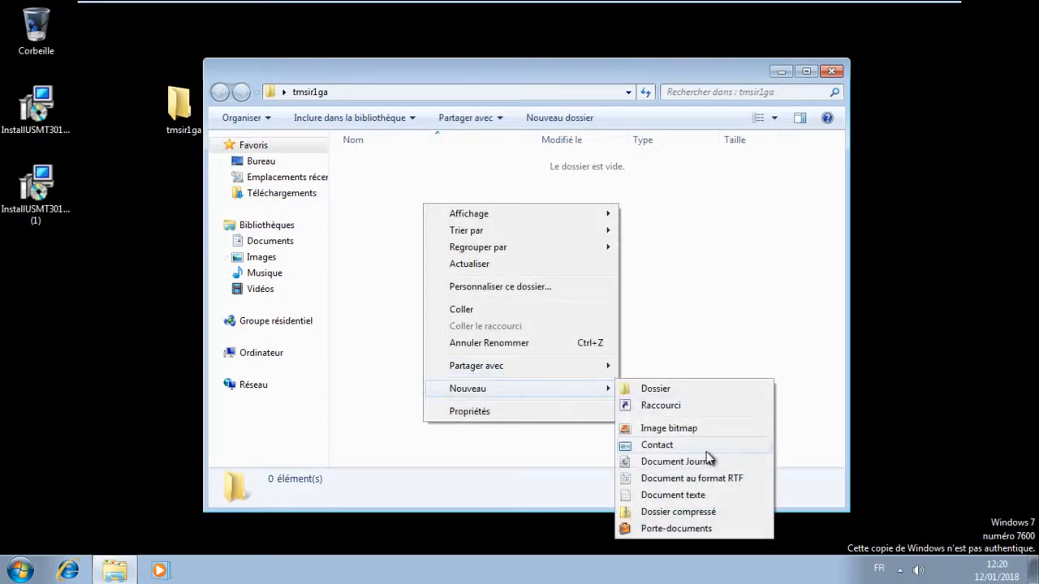
click(673, 495)
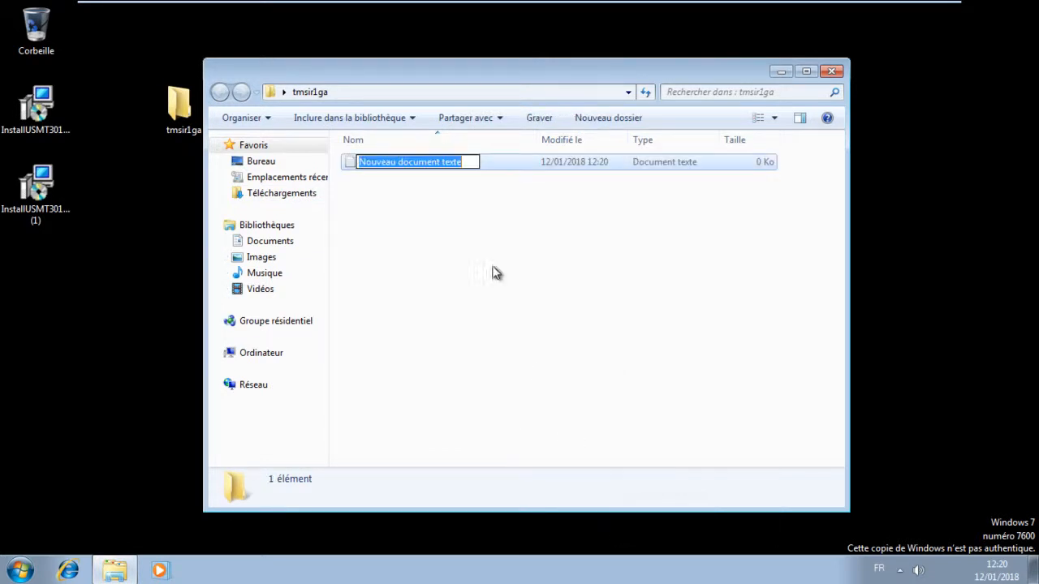
text(a)
click(445, 267)
Add a bitmap image named b to the tmsir1ga folder and close the folder window.
right_click(395, 242)
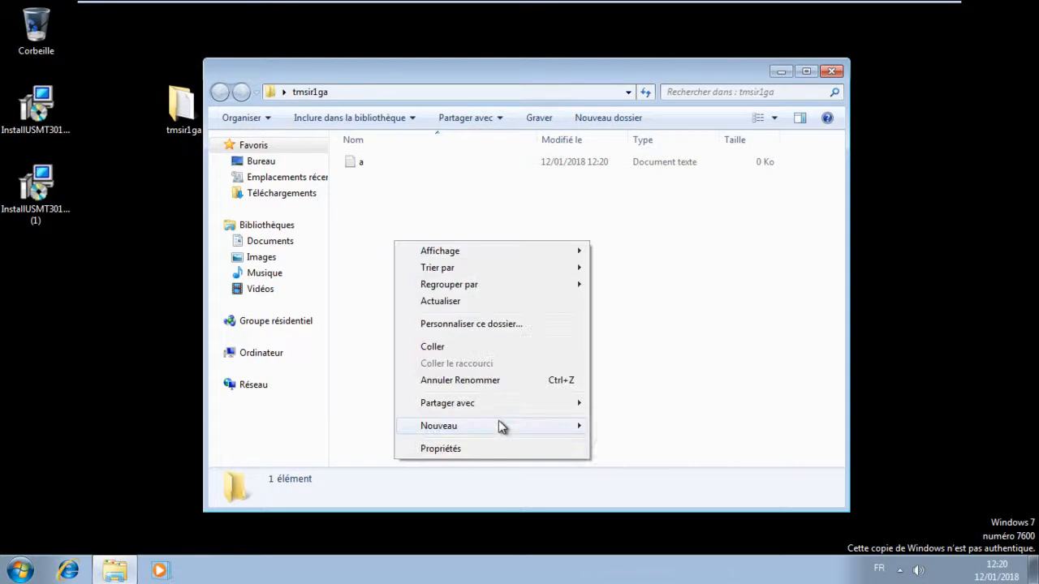
mouse_move(505, 436)
click(635, 465)
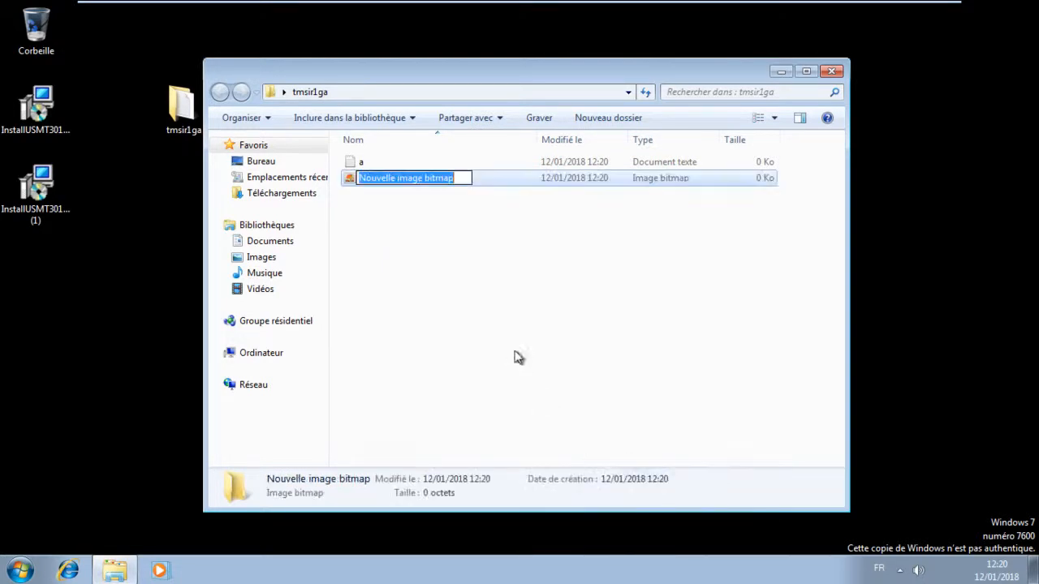
text(b)
click(476, 317)
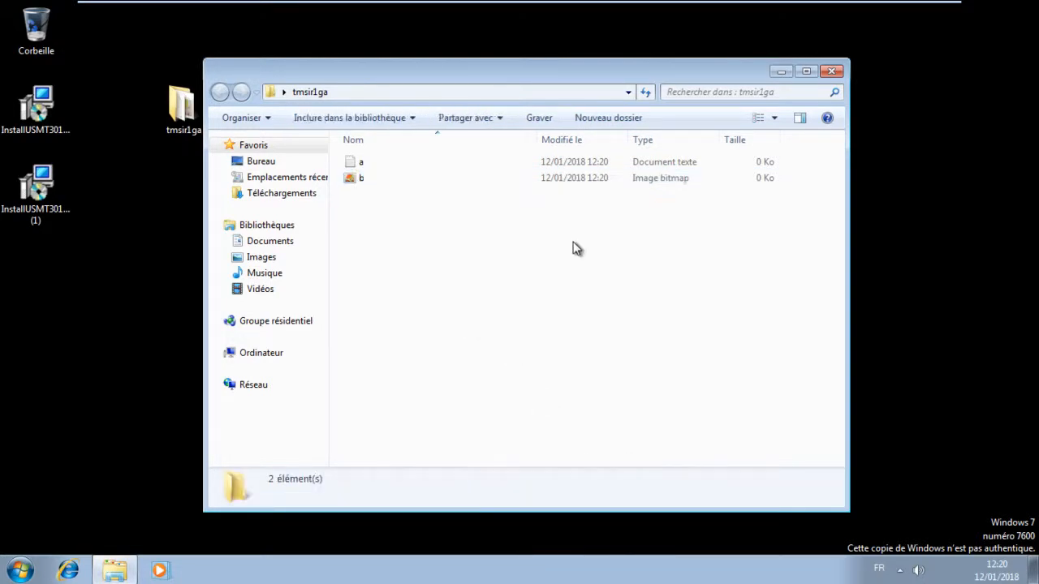
click(831, 71)
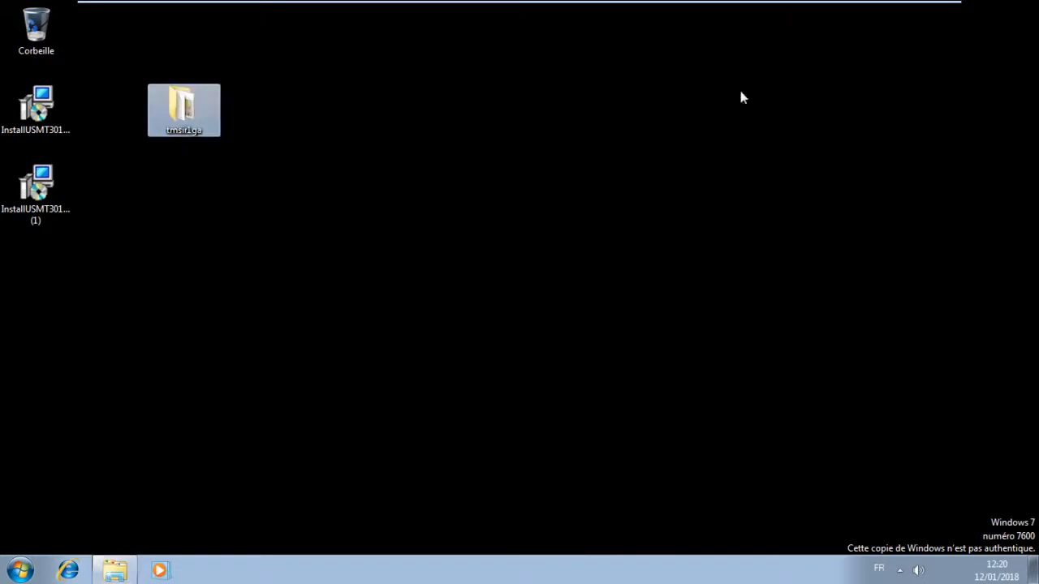
Copy the tmsir1ga folder from the desktop into the Documents library.
right_click(180, 118)
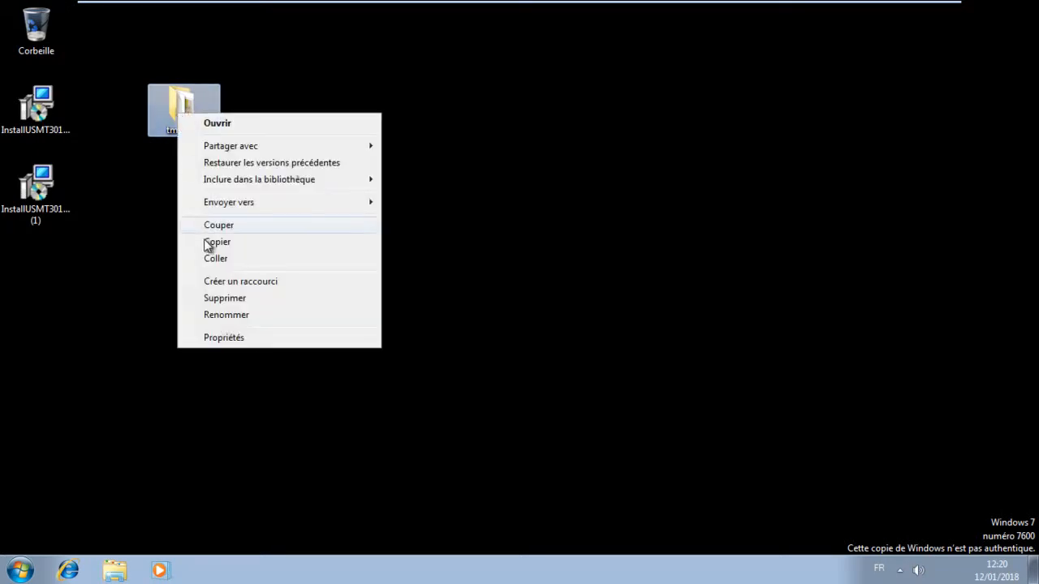
click(238, 241)
click(113, 571)
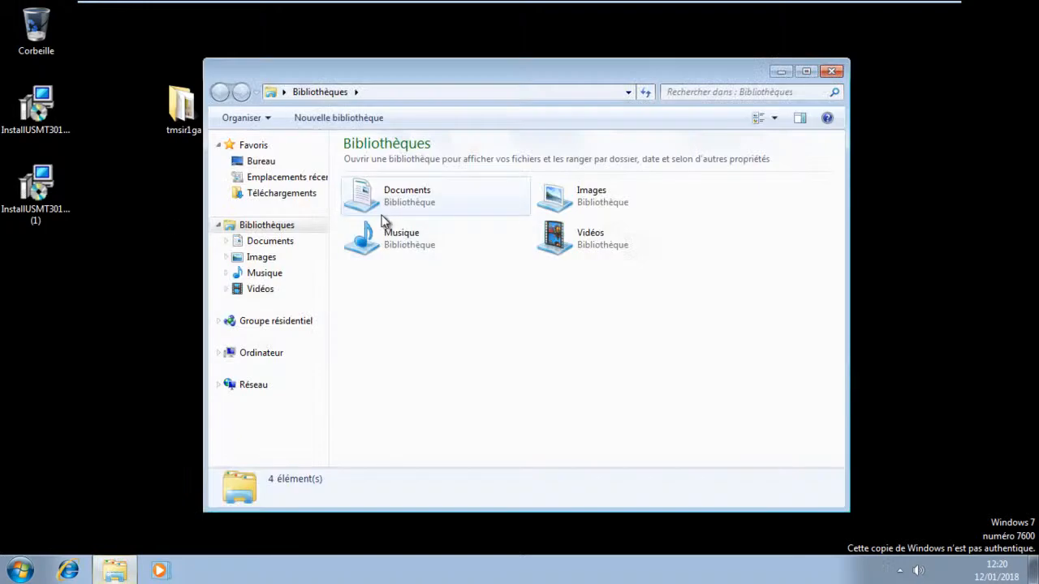
click(271, 243)
right_click(423, 257)
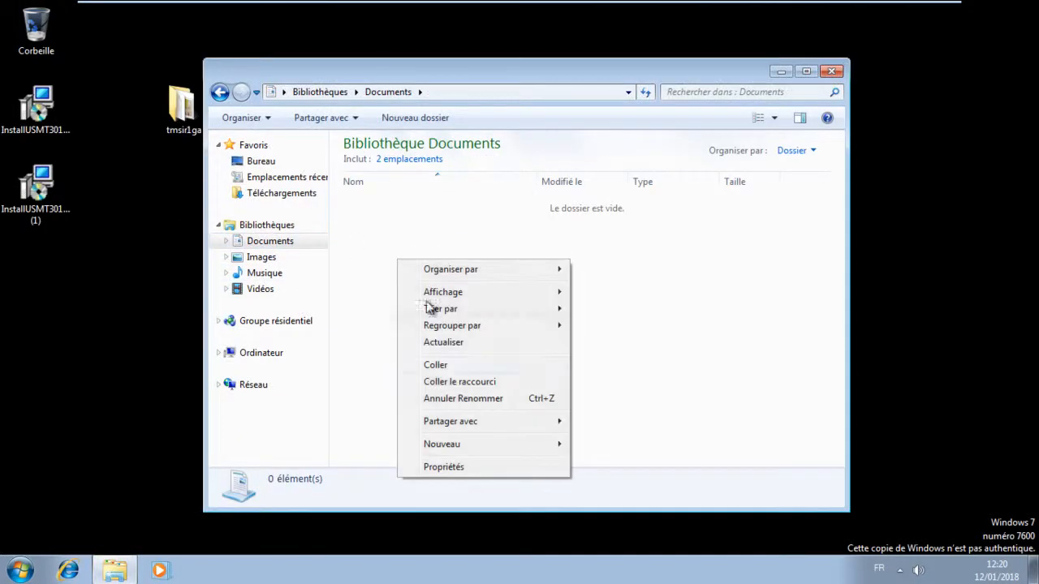
click(438, 367)
Rename the folder copy in Documents as tmsir1ga2 and close the library window.
click(387, 208)
click(400, 204)
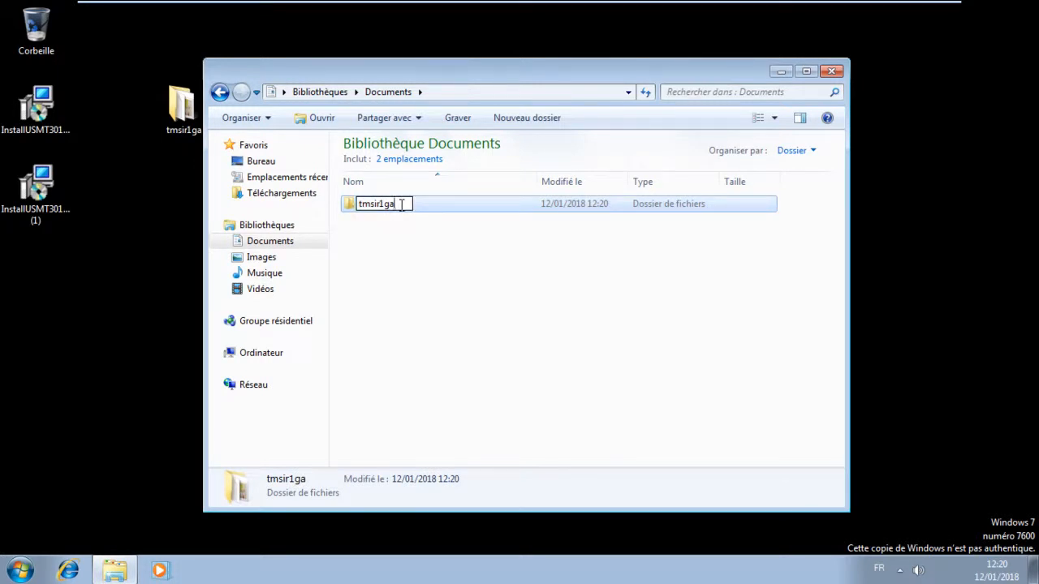
text(2)
click(379, 272)
click(832, 71)
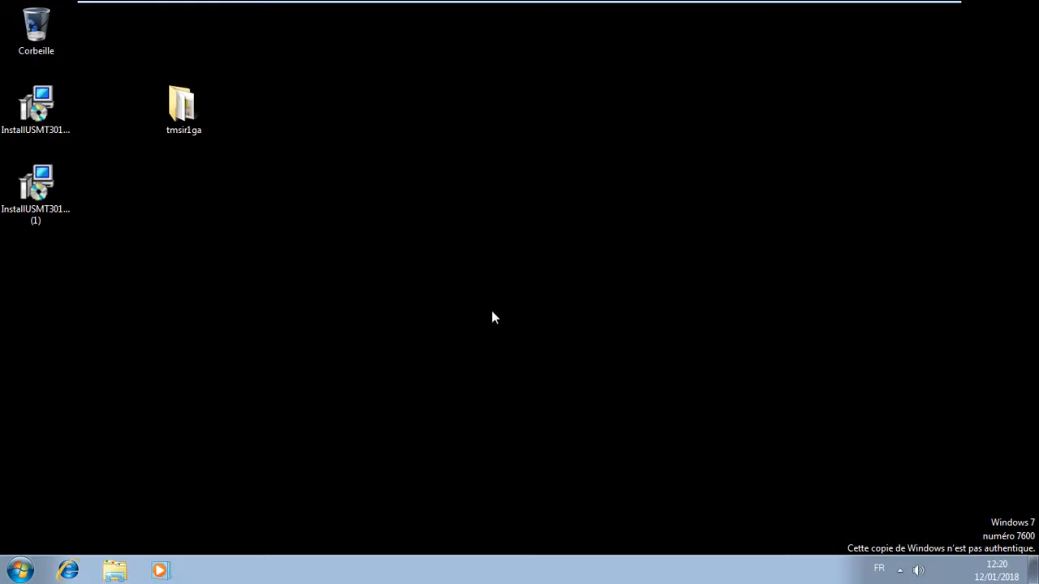
Change the system time zone to (UTC+04:30) Kaboul and check the clock.
click(1002, 573)
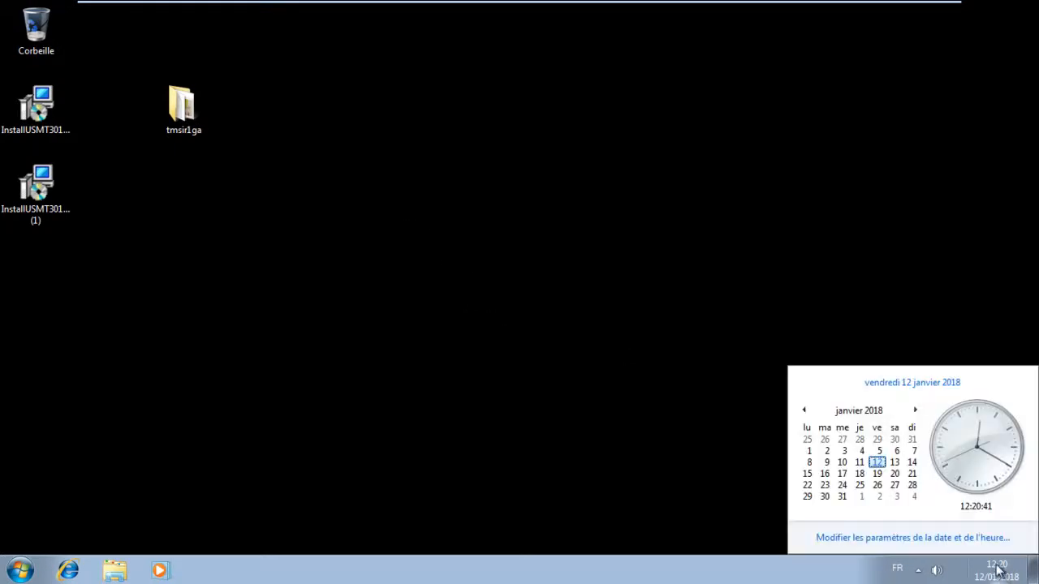
click(933, 538)
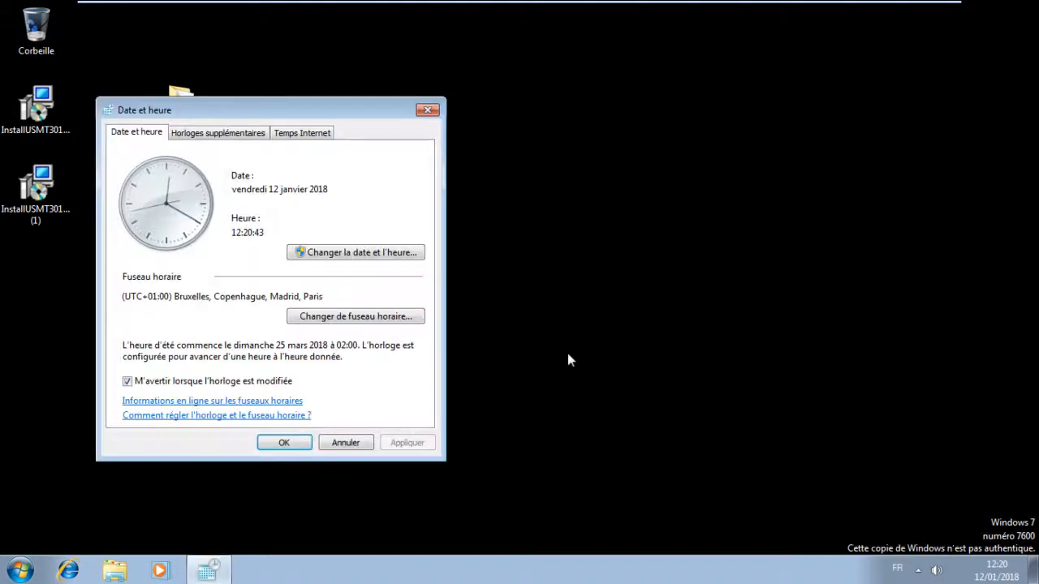
click(326, 315)
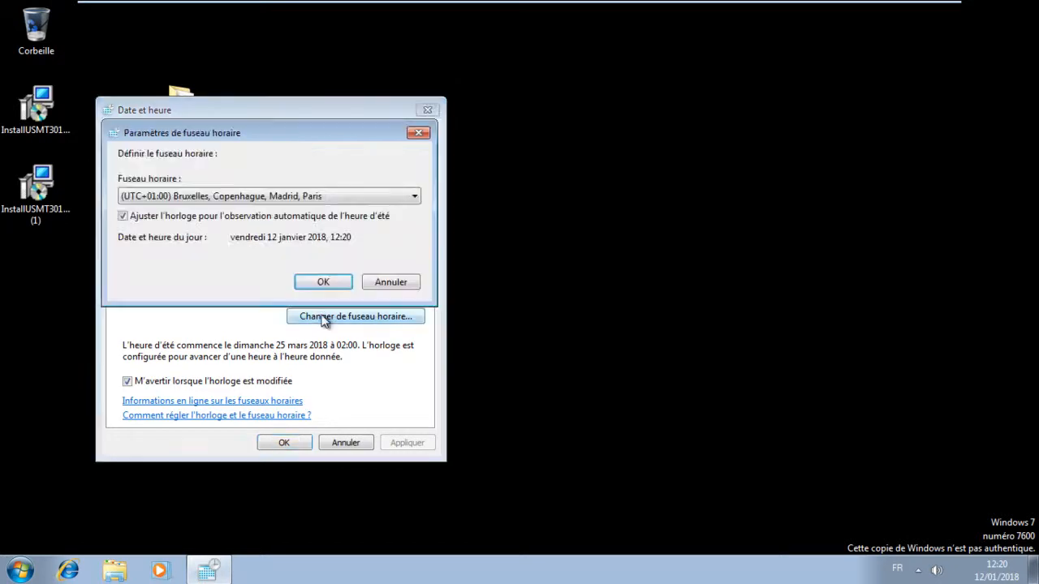
click(193, 197)
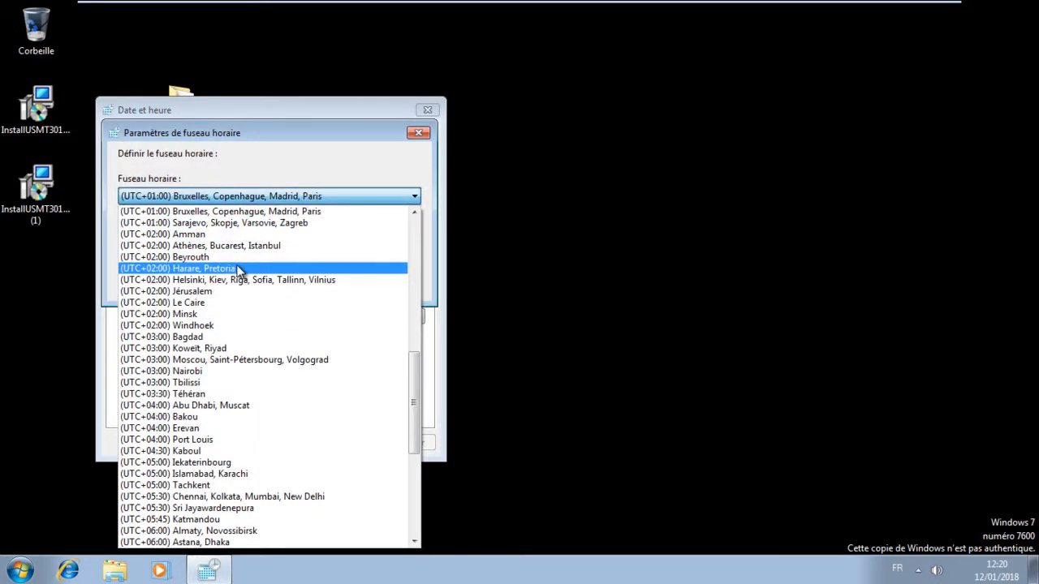
scroll(244, 365, down, 2)
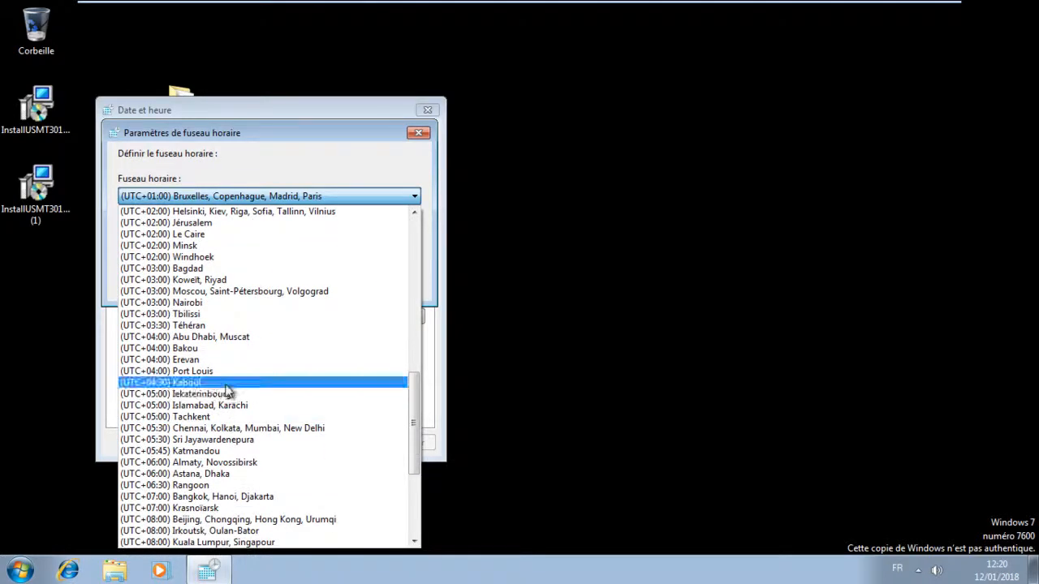
click(224, 382)
click(325, 281)
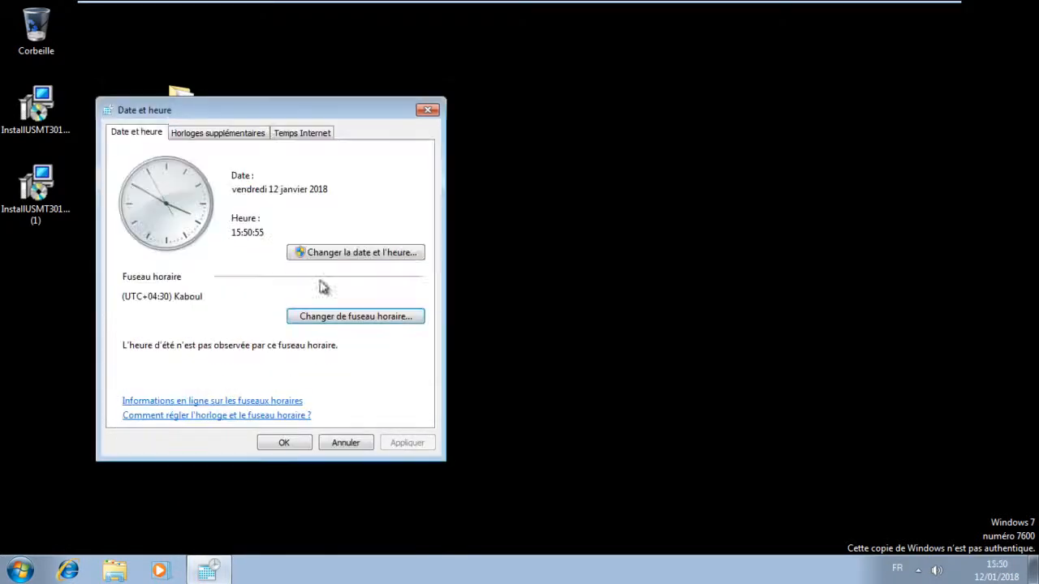
click(286, 445)
click(995, 565)
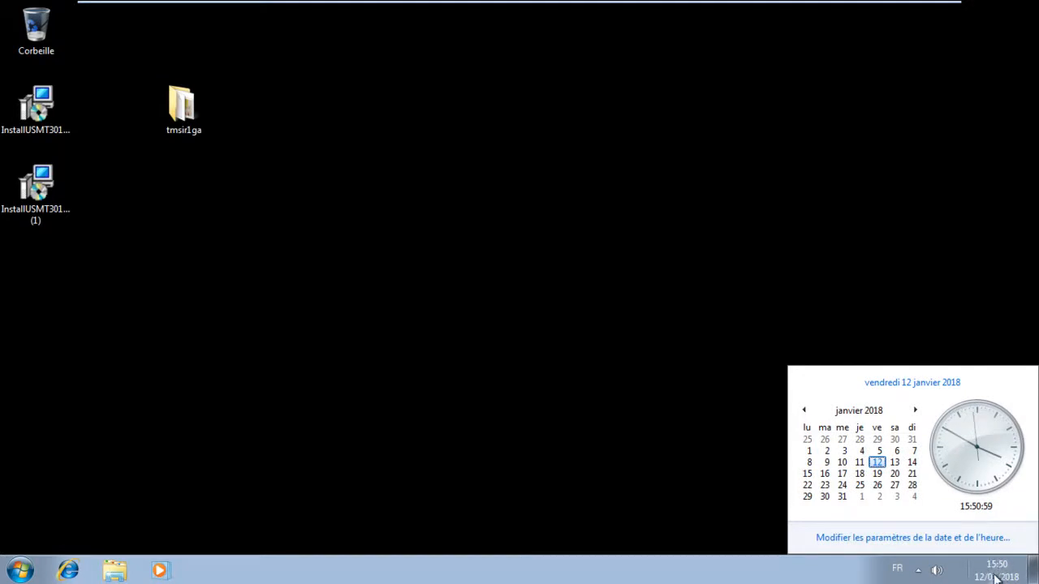
click(216, 270)
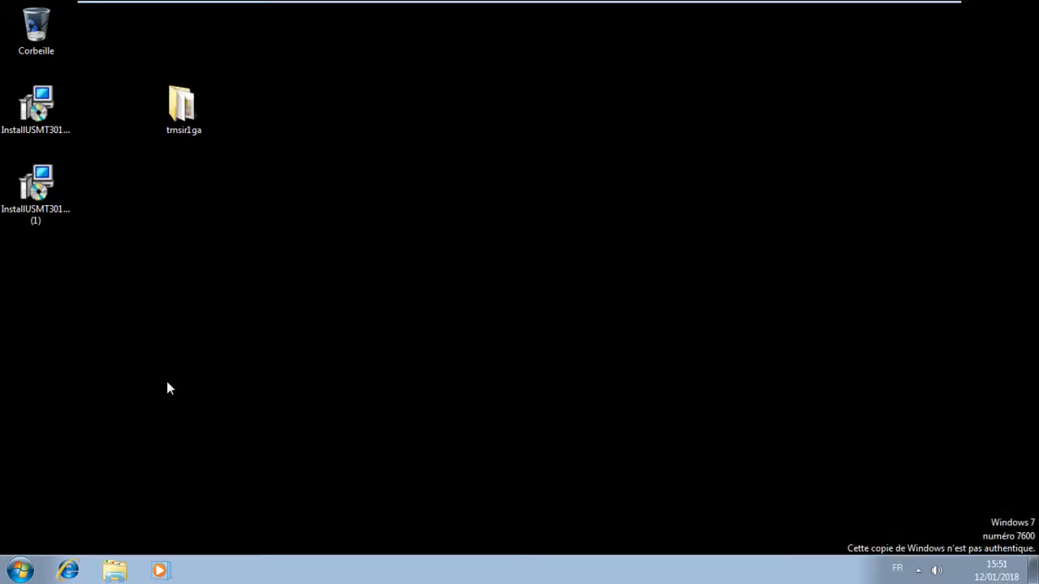
click(20, 570)
click(73, 502)
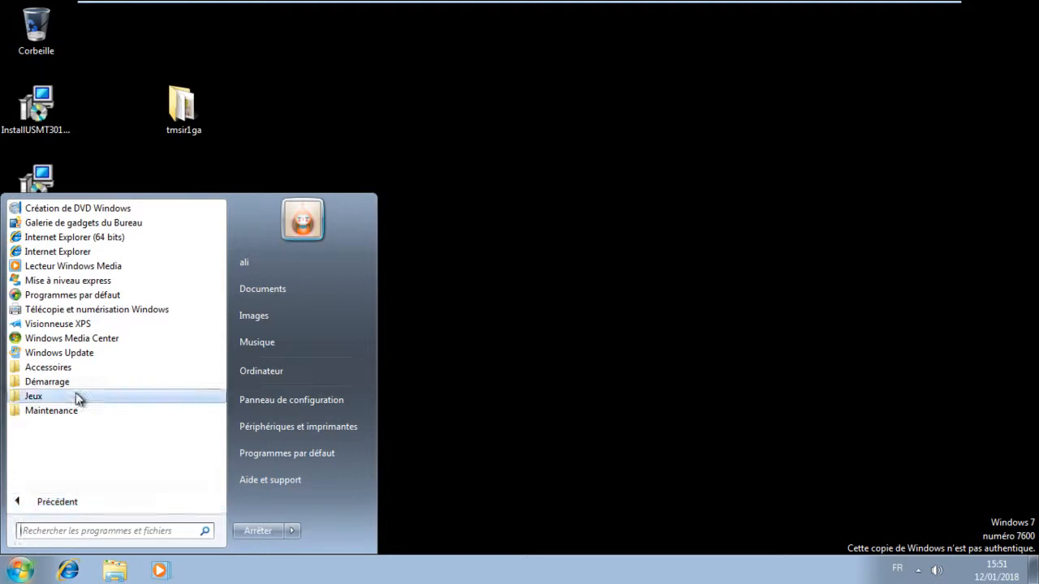
click(55, 368)
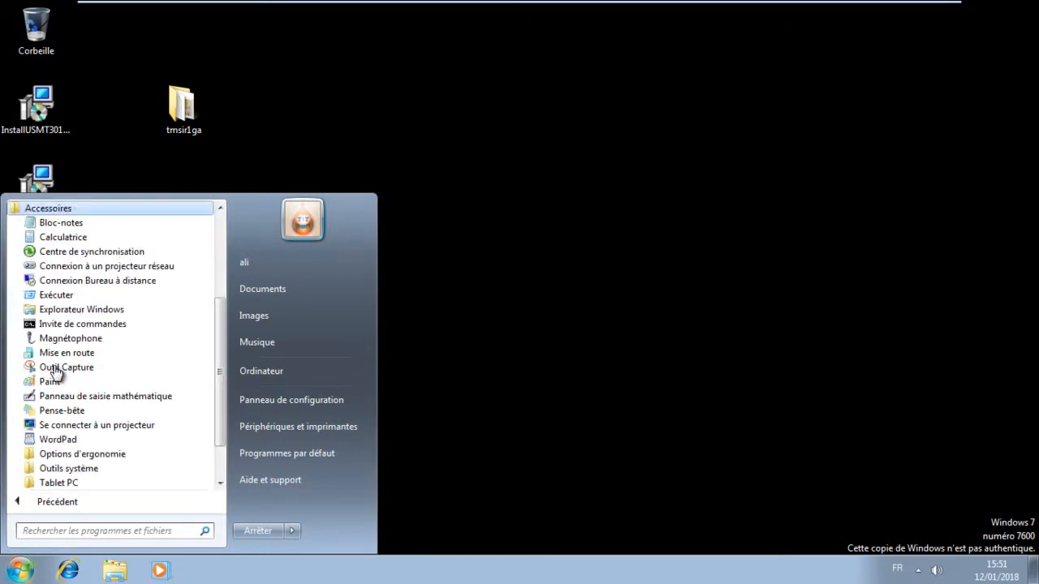
click(65, 469)
click(490, 327)
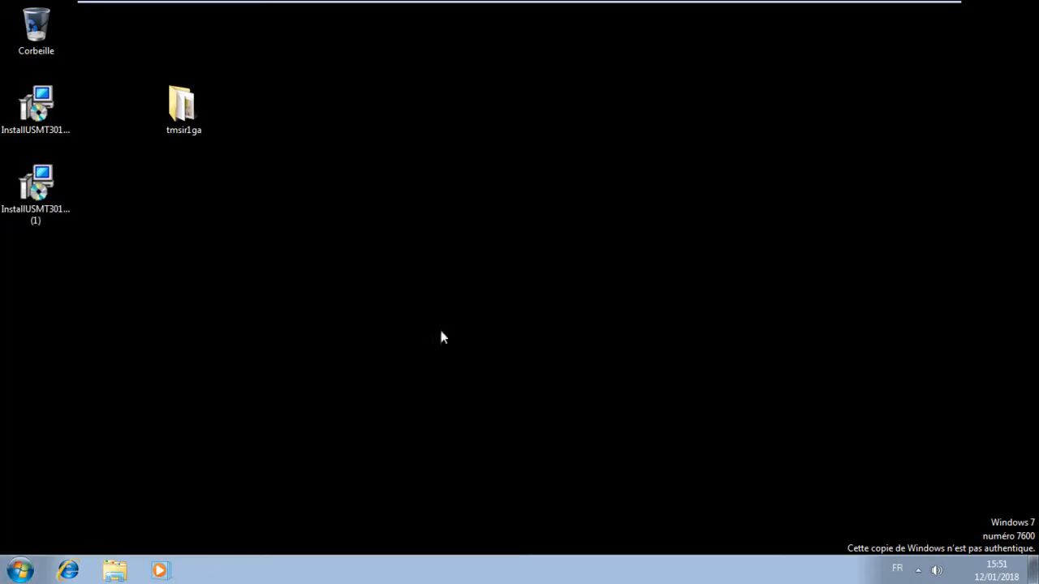
Launch Transfert de fichiers et paramètres Windows from the system tools among the accessories.
click(20, 571)
click(34, 505)
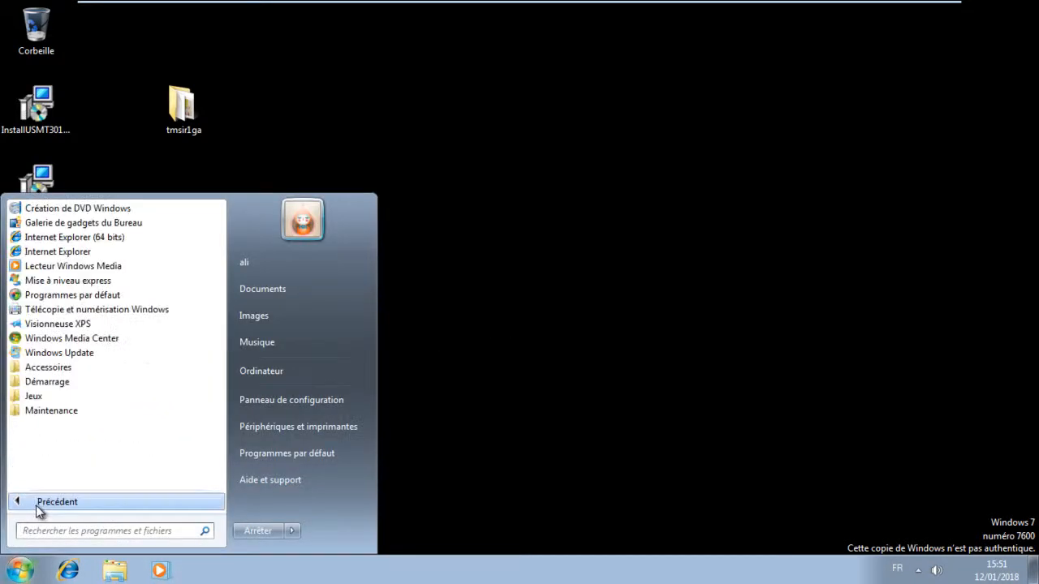
click(42, 367)
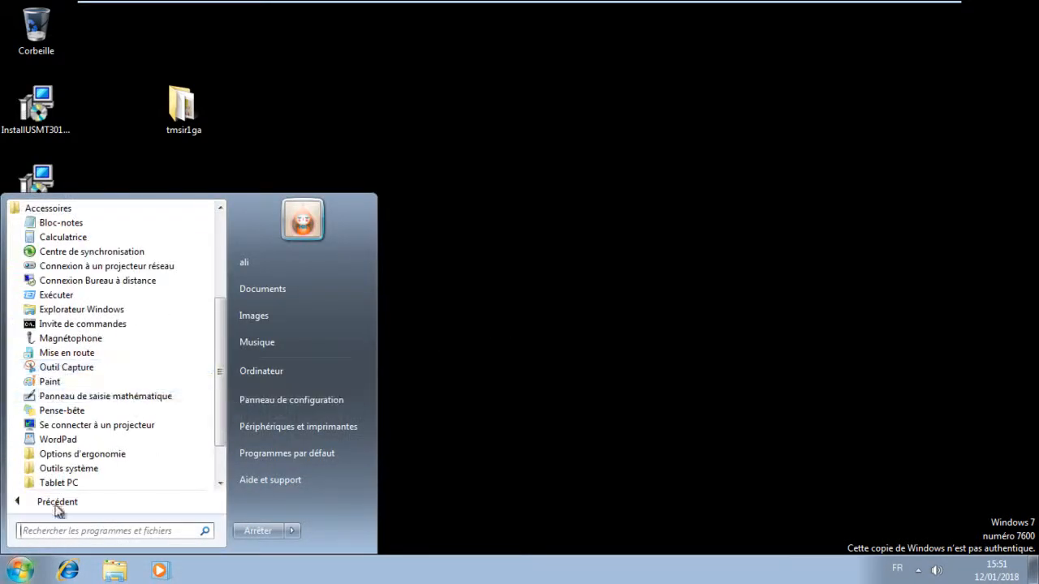
click(68, 471)
scroll(180, 405, down, 2)
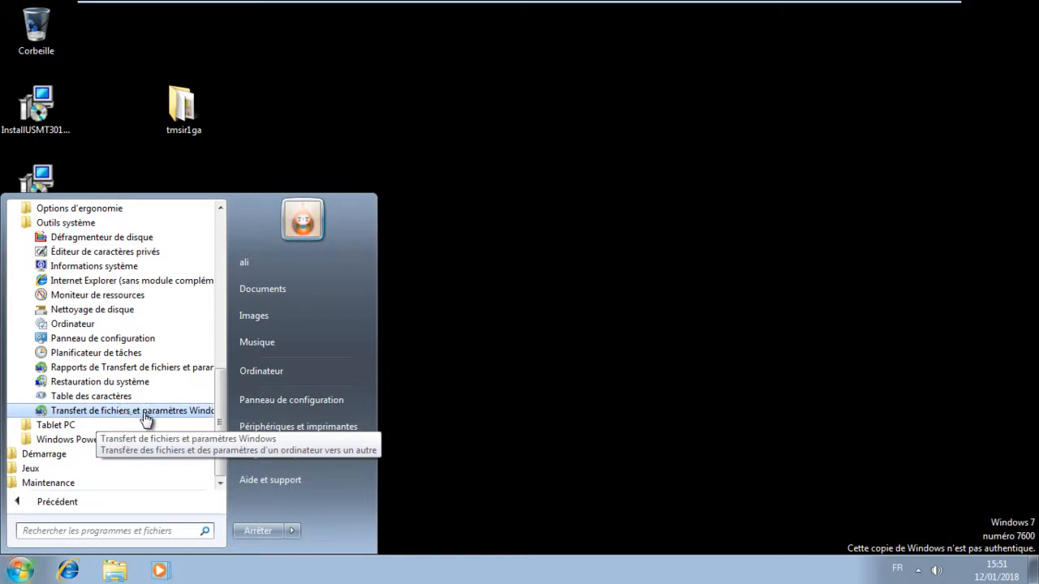
click(145, 417)
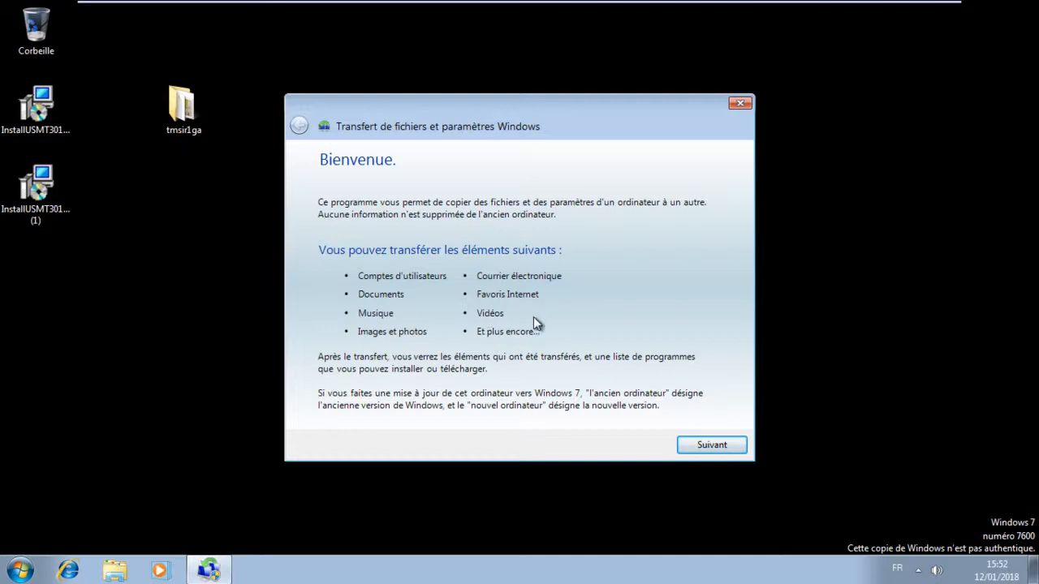
Choose an external hard disk or USB flash drive as the transfer method and identify this machine as the old computer.
click(706, 449)
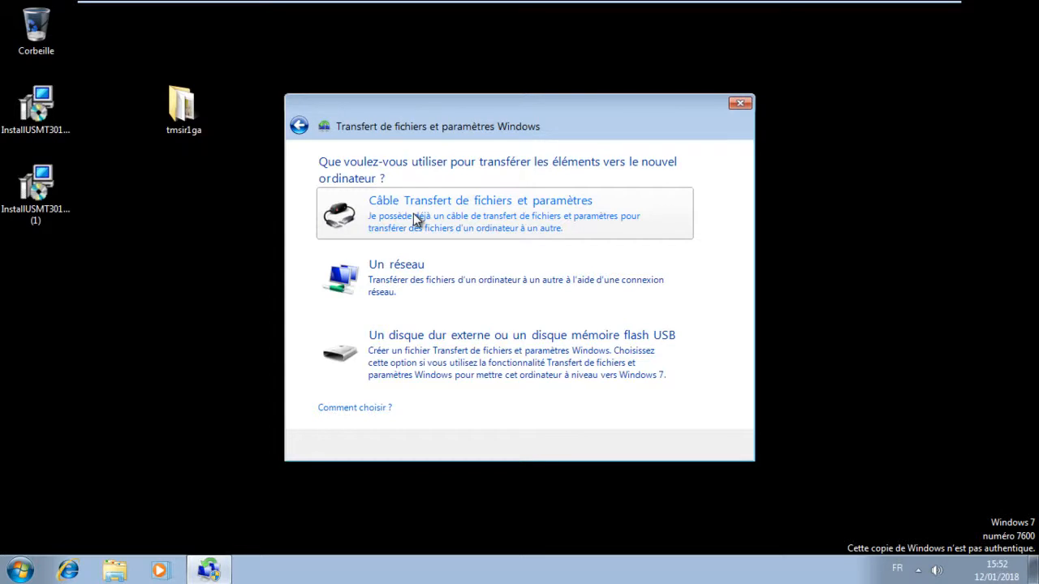
click(434, 341)
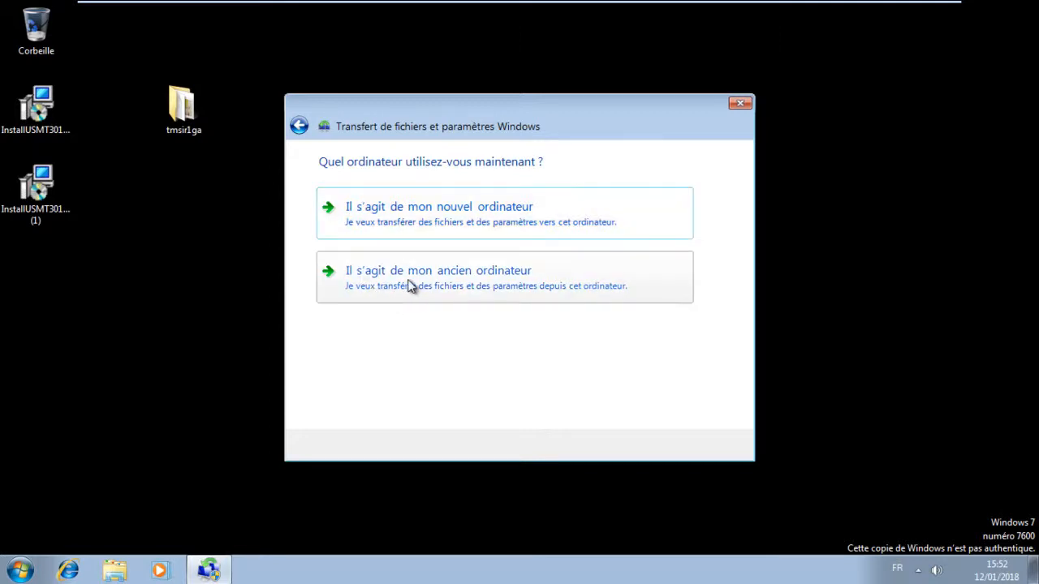
click(424, 277)
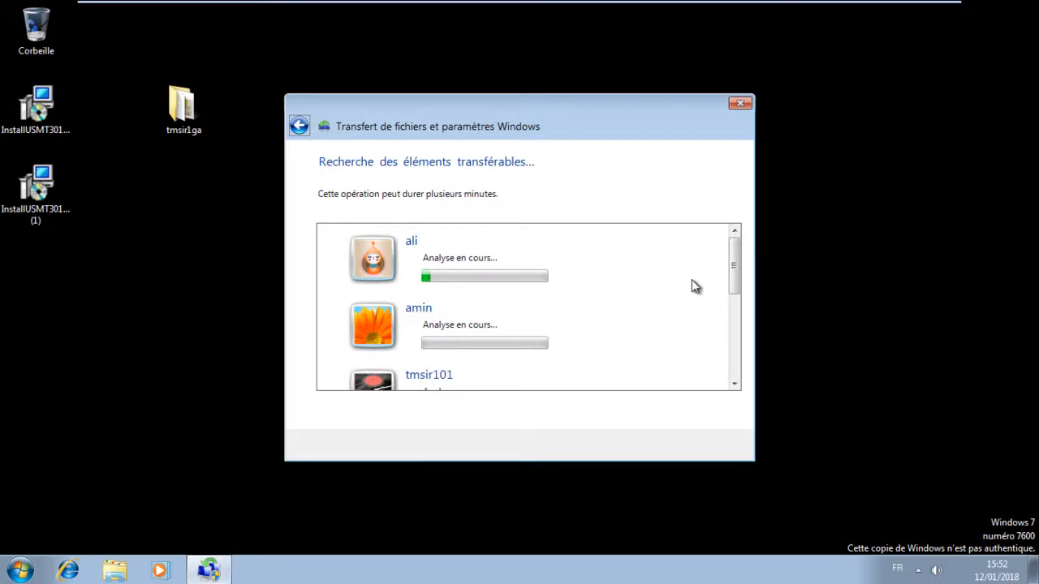
Exclude the accounts tmsir3 and tmsir103 from the elements to transfer, keep the other accounts and shared items, and continue.
mouse_move(733, 262)
mouse_down()
mouse_move(735, 346)
mouse_move(736, 241)
mouse_up()
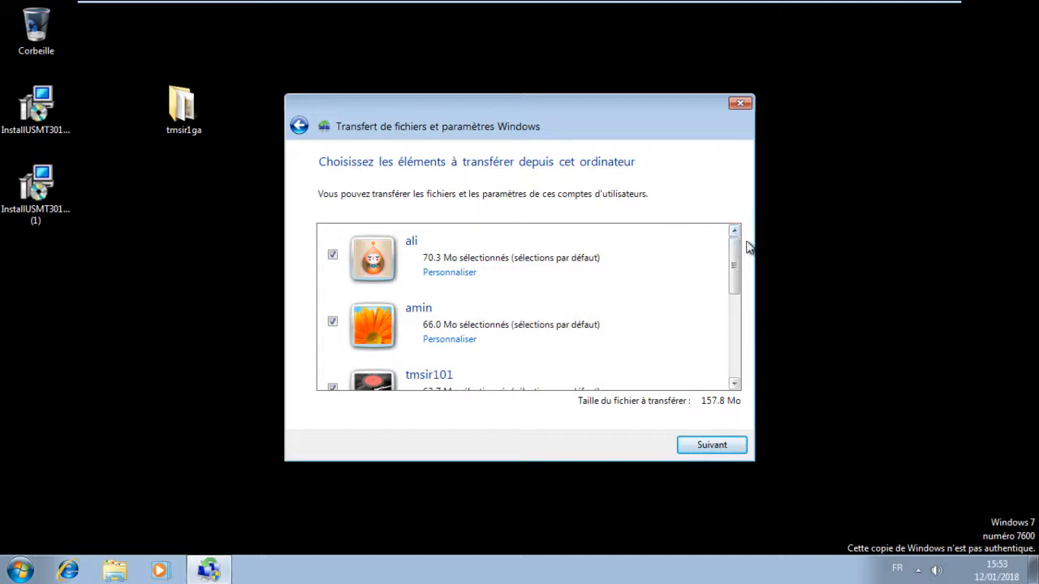
mouse_move(732, 258)
mouse_down()
mouse_move(735, 343)
mouse_move(747, 257)
mouse_up()
drag(739, 261, 734, 313)
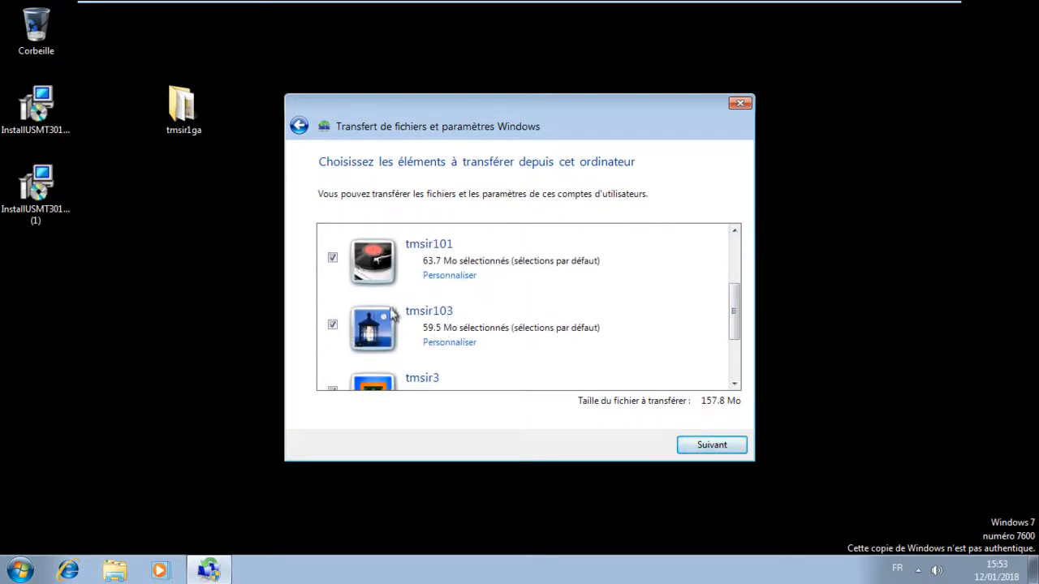
mouse_move(734, 321)
mouse_down()
mouse_move(736, 263)
mouse_move(739, 348)
mouse_move(740, 325)
mouse_up()
click(332, 317)
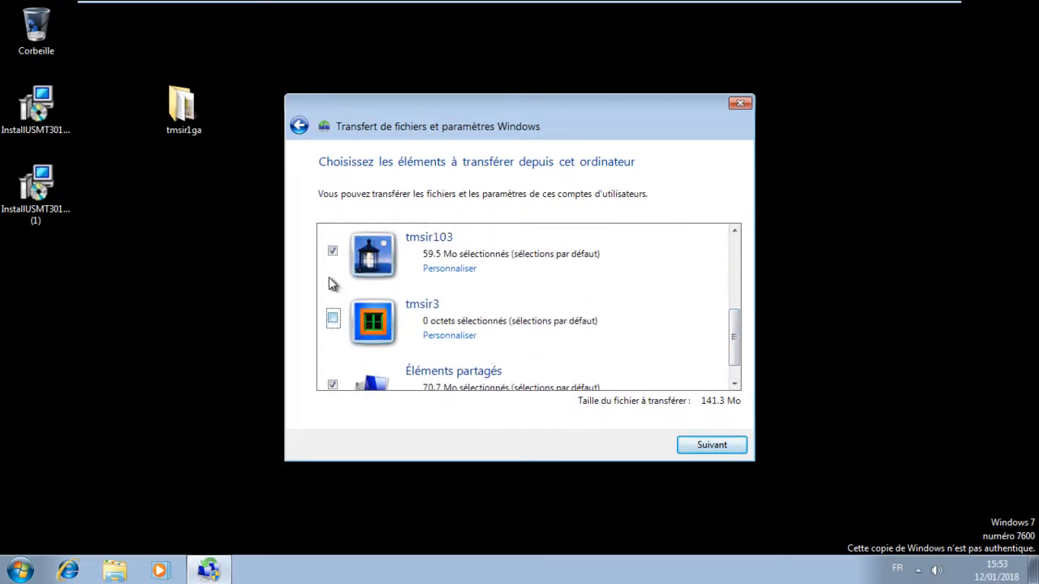
click(332, 251)
drag(733, 349, 737, 297)
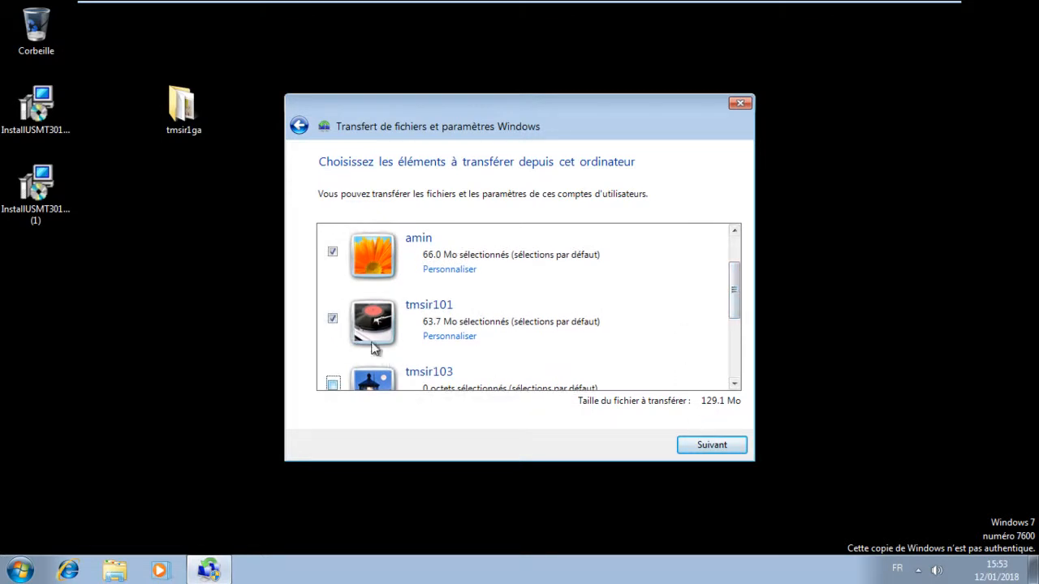
scroll(406, 328, up, 2)
scroll(411, 327, down, 5)
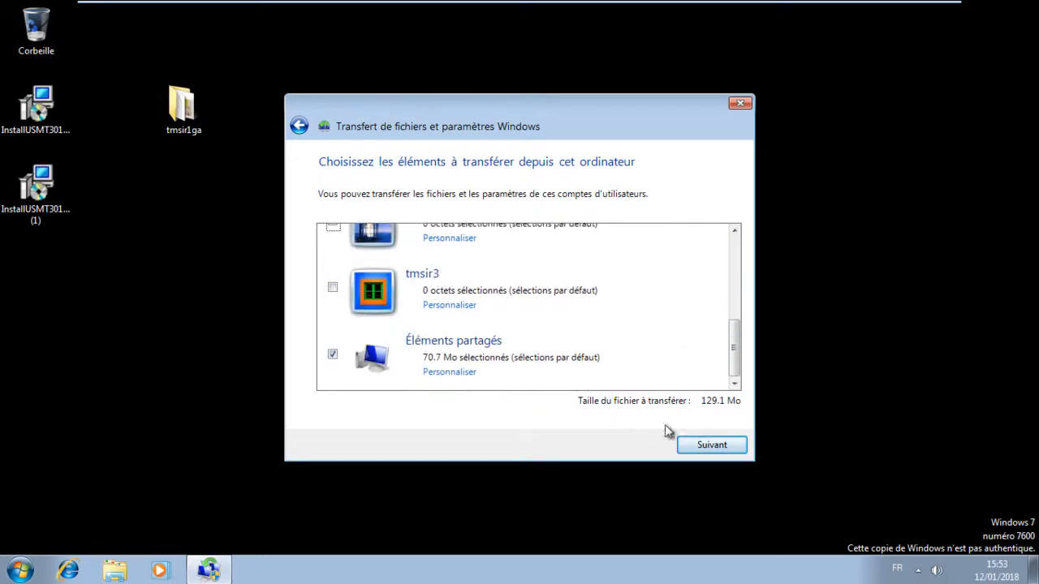
click(715, 447)
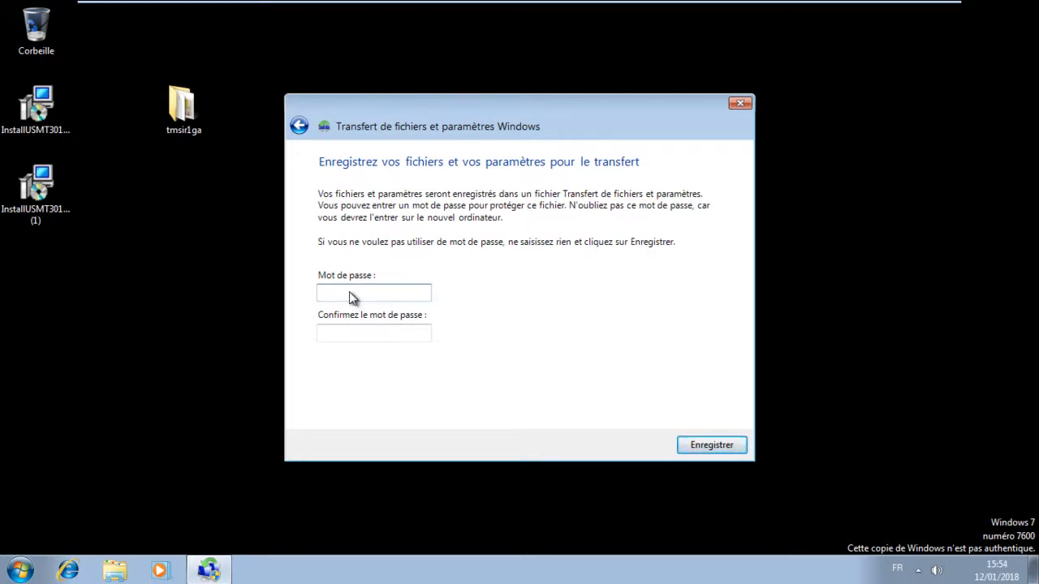
Protect the transfer file with a password, entering it in both the password and confirmation fields.
text(•••)
key(Tab)
text(•••)
click(725, 445)
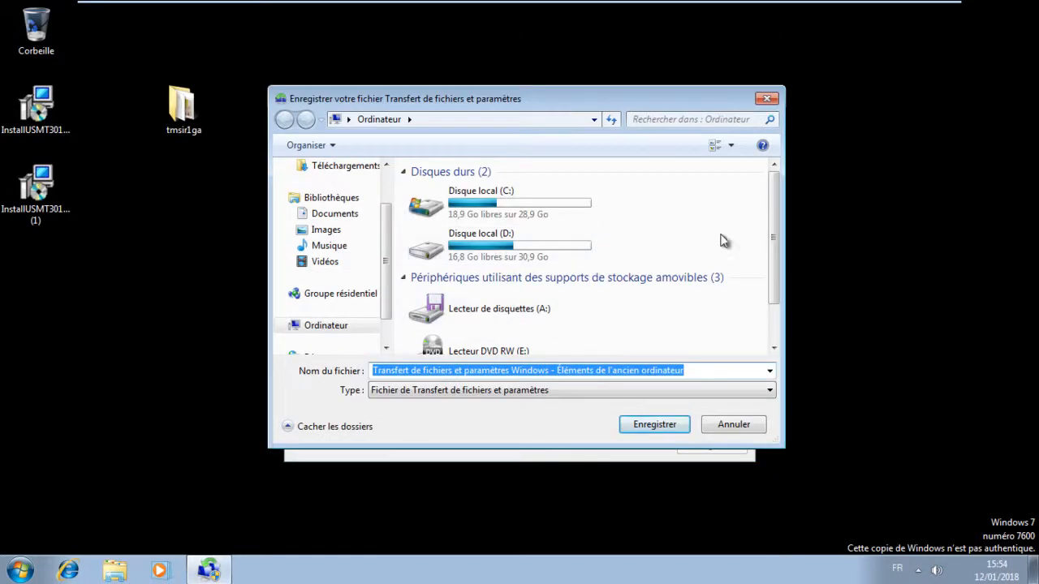
Save the transfer file on Disque amovible (F:) under the name Transfert de fichiers et paramètres Windows - Éléments de l'ancien ordinateur.
drag(771, 212, 780, 299)
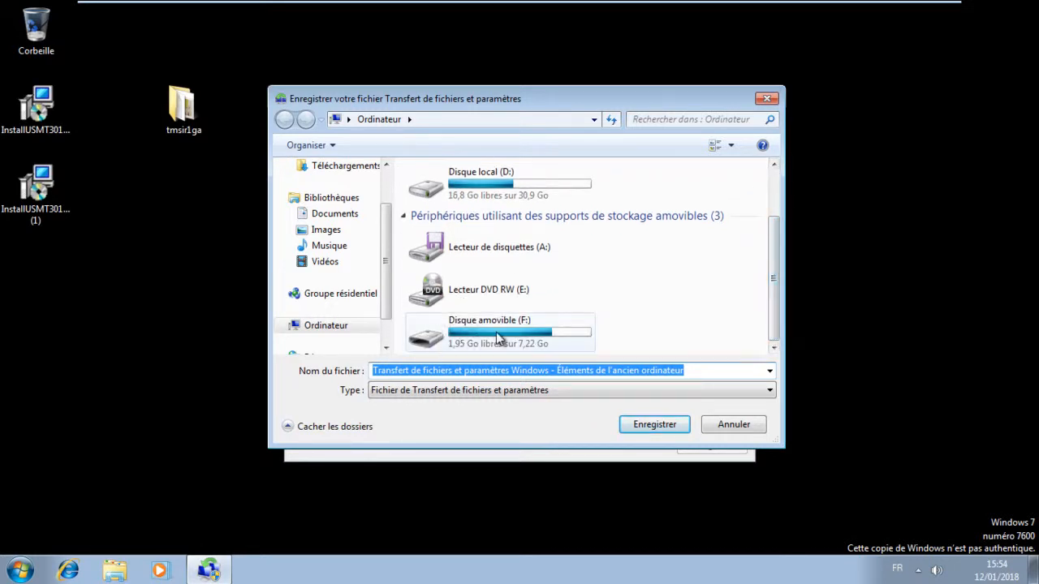
double_click(417, 344)
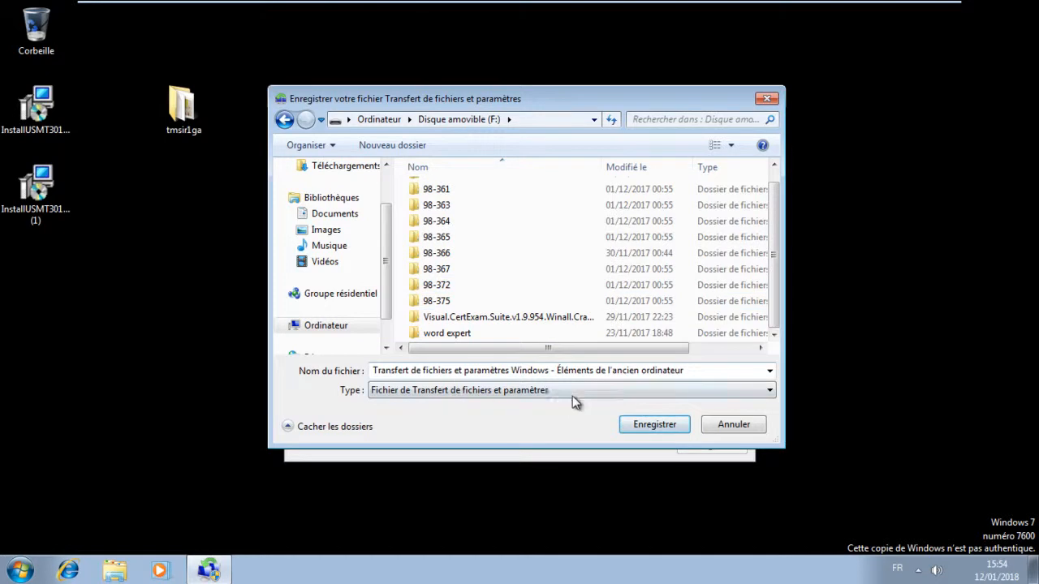
click(647, 424)
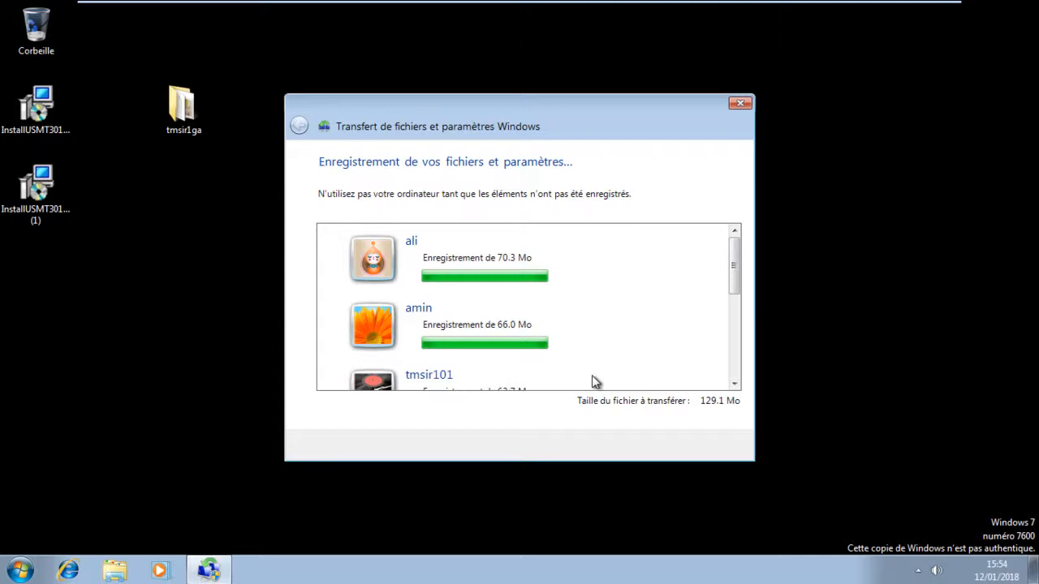
Complete the remaining pages of the transfer wizard once the selected items are saved and close it.
drag(734, 266, 739, 364)
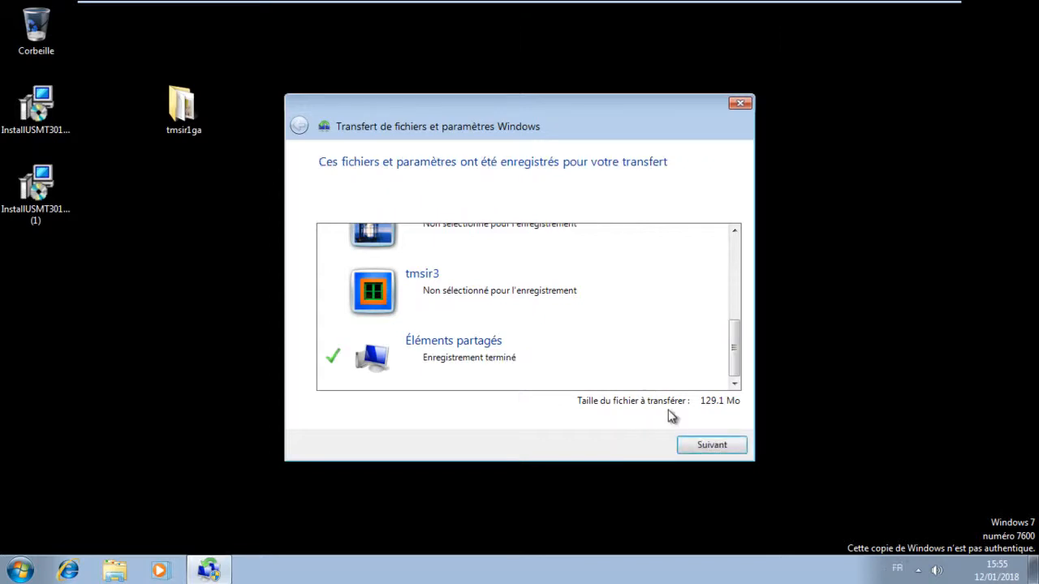
click(712, 446)
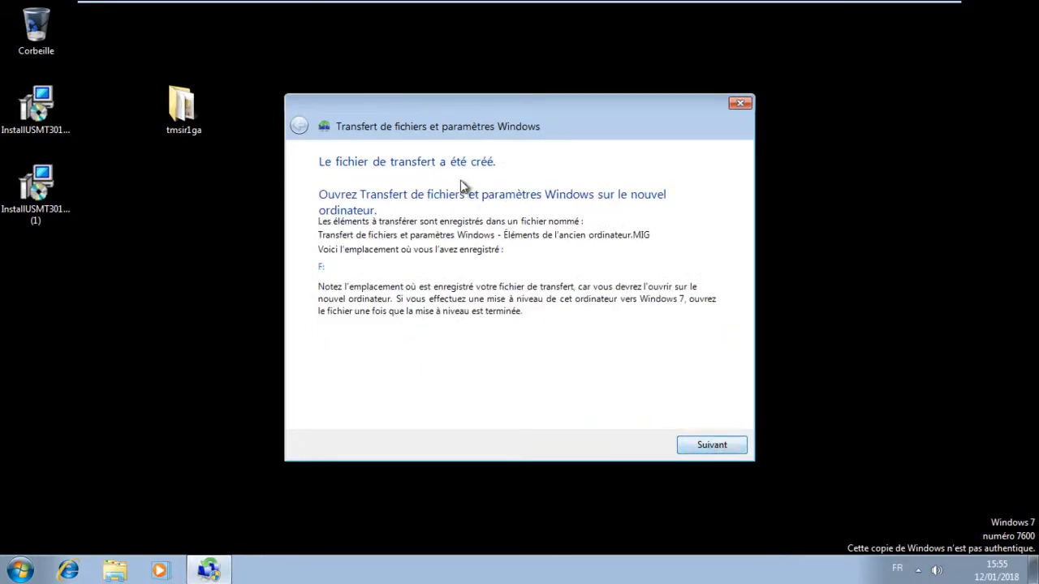
click(717, 448)
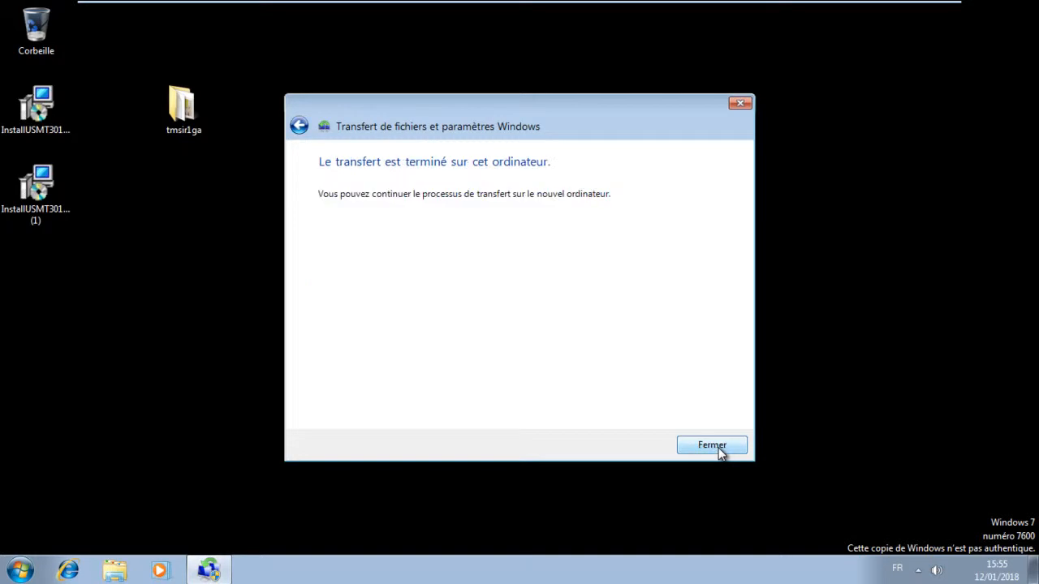
click(719, 452)
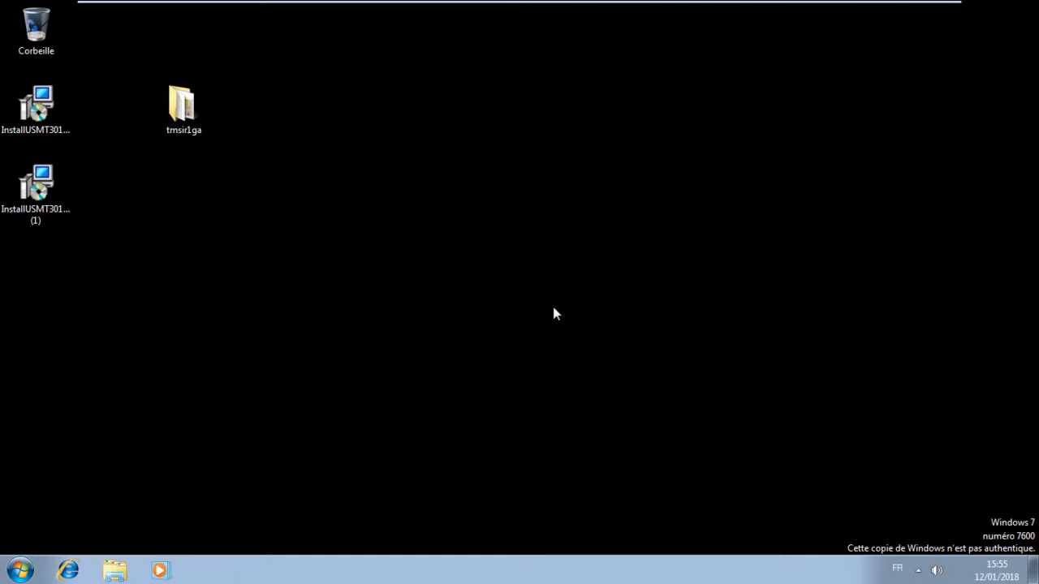
Check the saved transfer file on Disque amovible (F:), widening the name column to read its full name, and close the window.
click(114, 570)
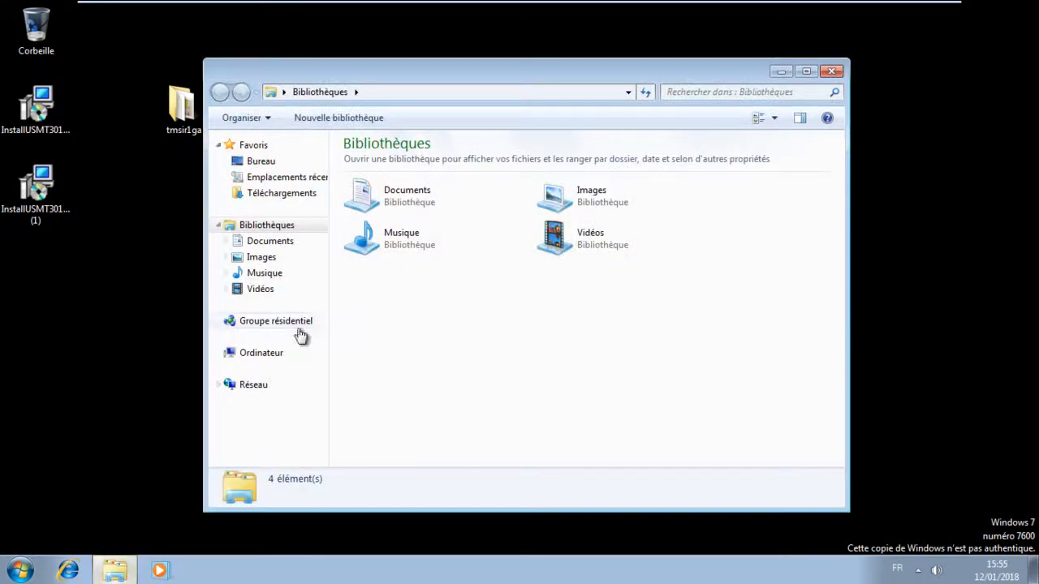
click(281, 354)
double_click(427, 292)
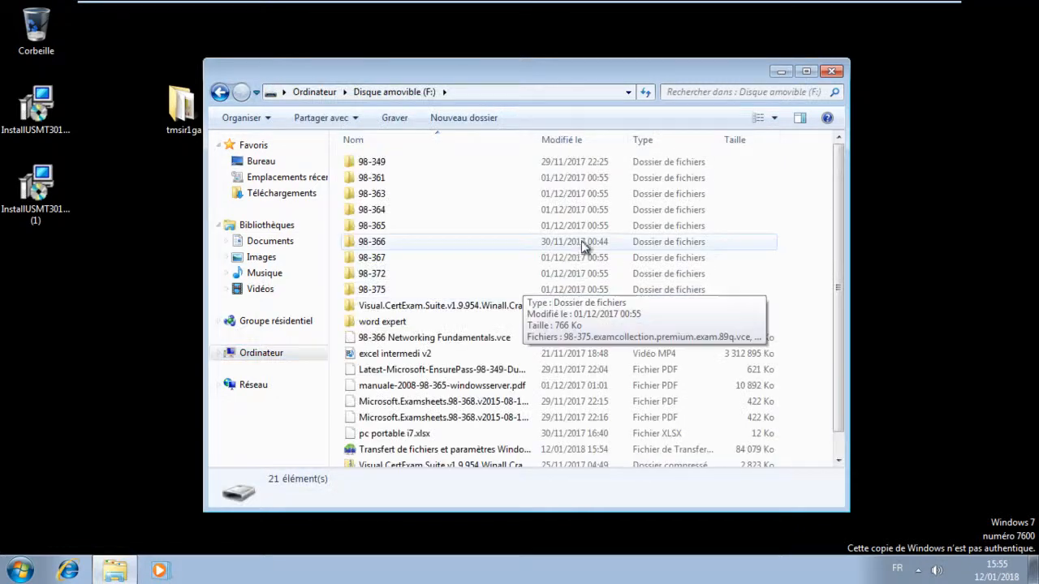
scroll(581, 235, down, 1)
click(441, 428)
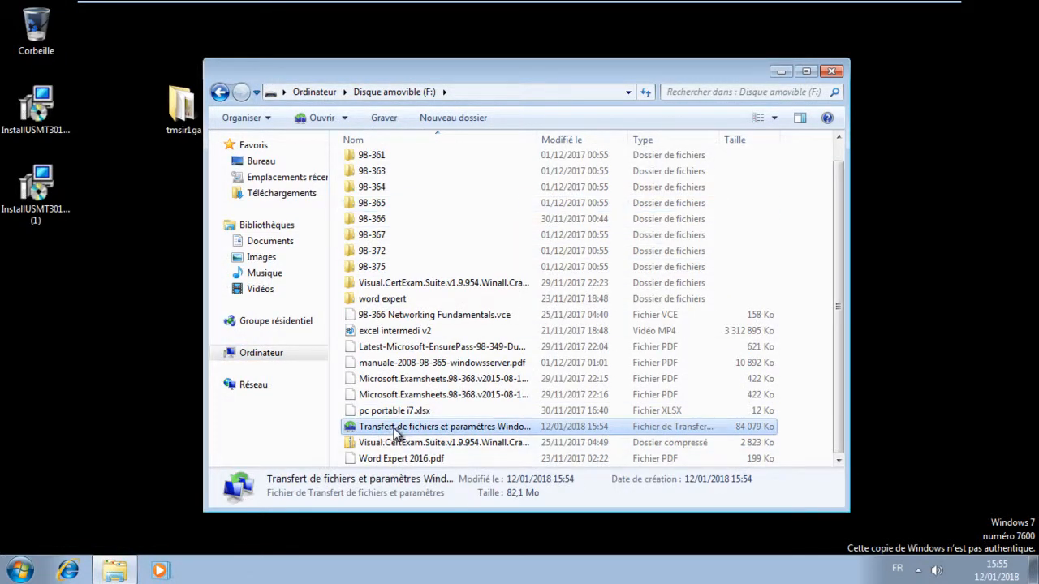
double_click(538, 138)
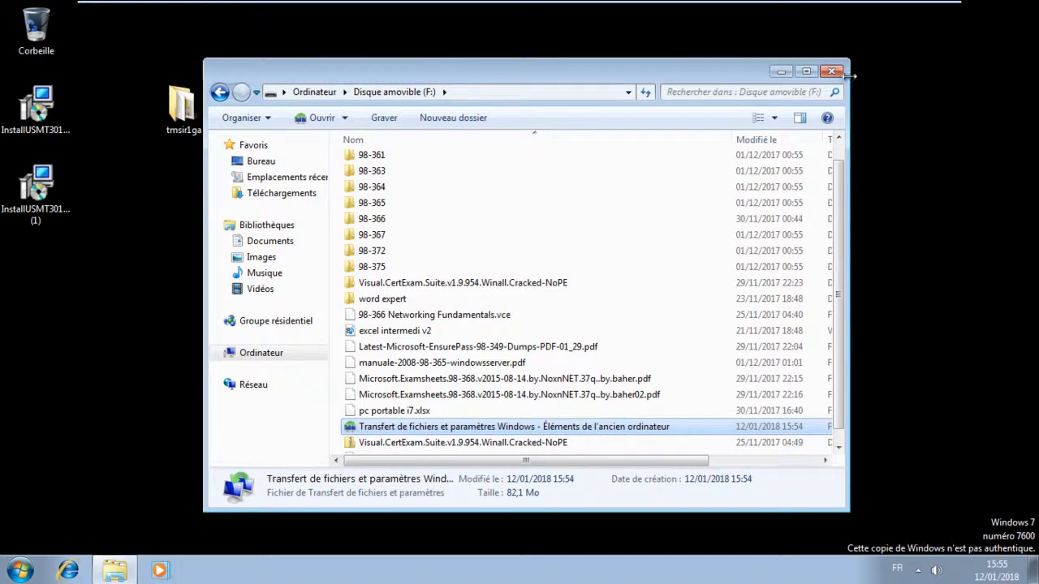
click(831, 71)
Reset the virtual machine Win8.1 + win7 aaaa-PC and boot it into Windows 8.1.
mouse_move(289, 8)
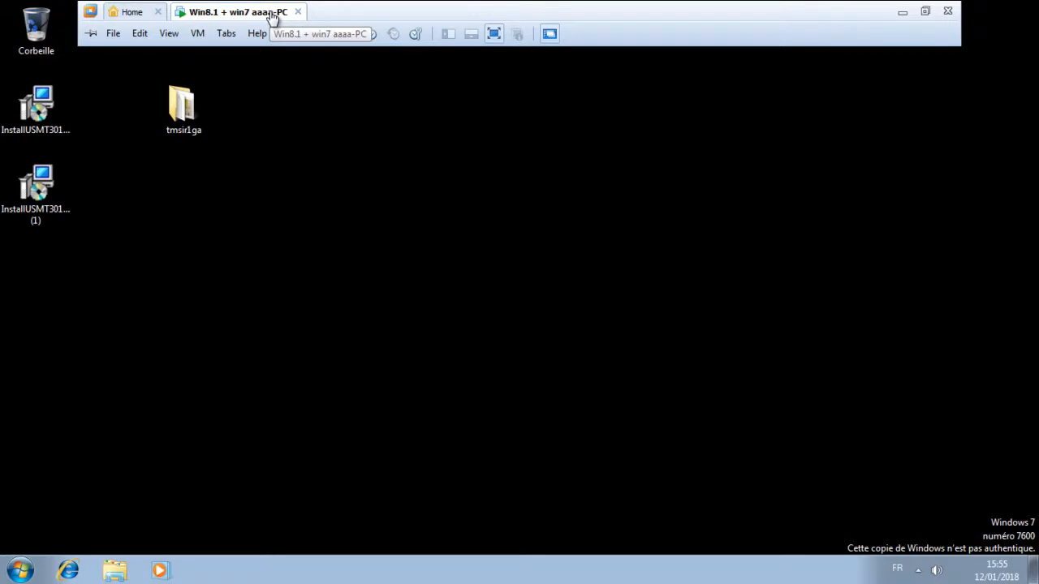
right_click(228, 13)
mouse_move(255, 41)
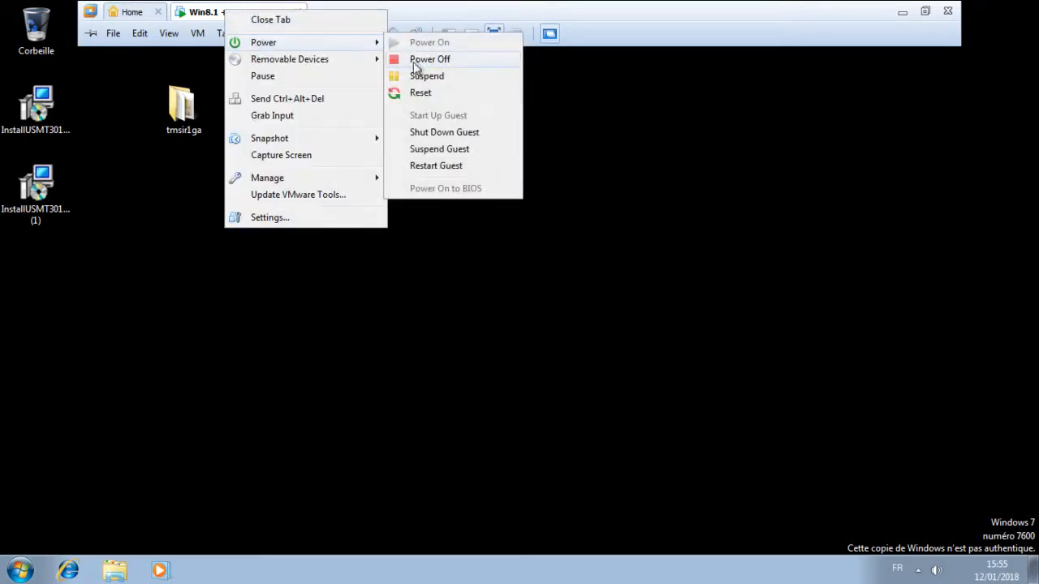
click(419, 94)
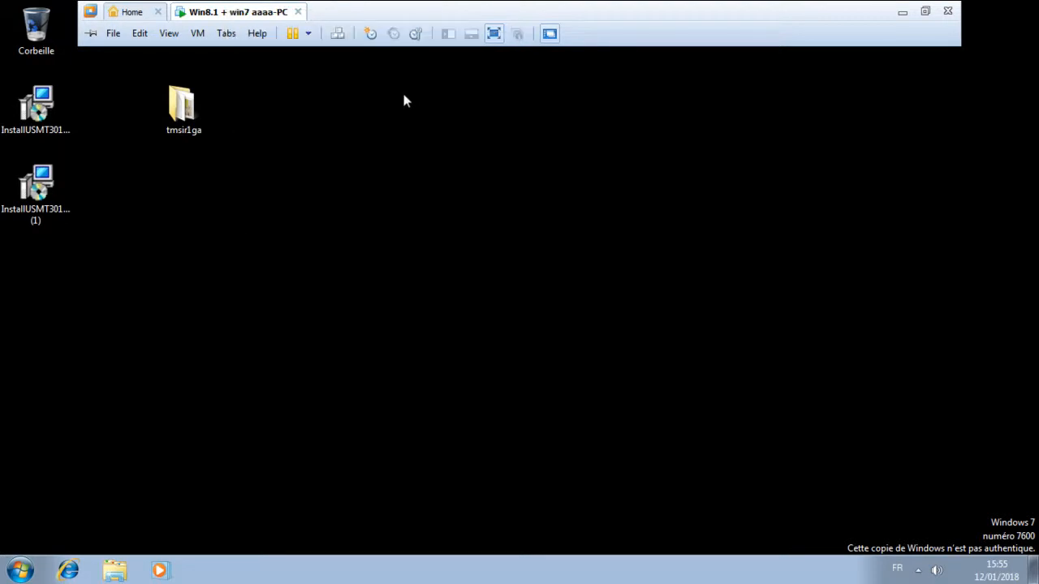
click(554, 327)
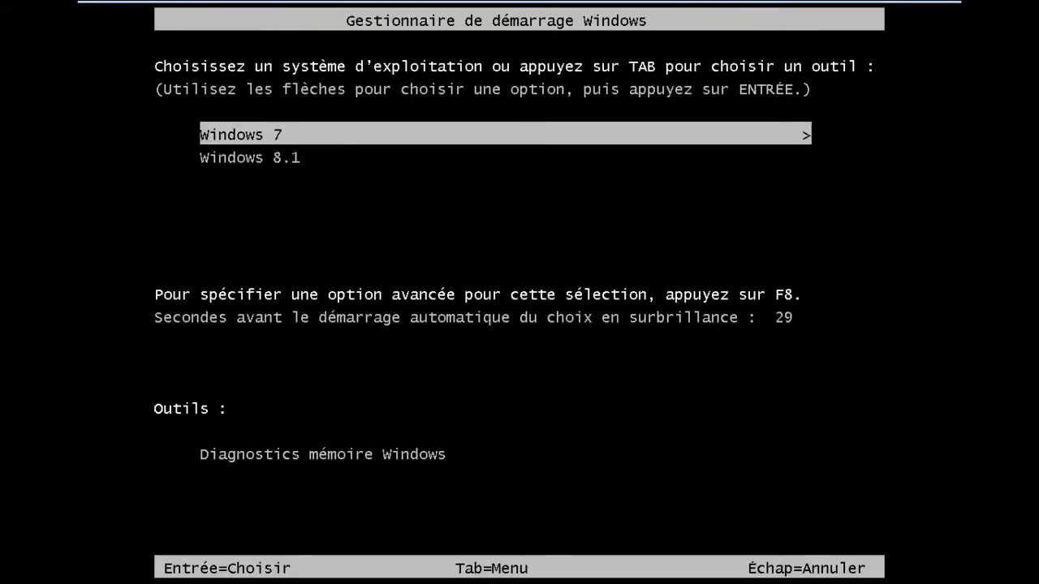
key(Down)
key(Return)
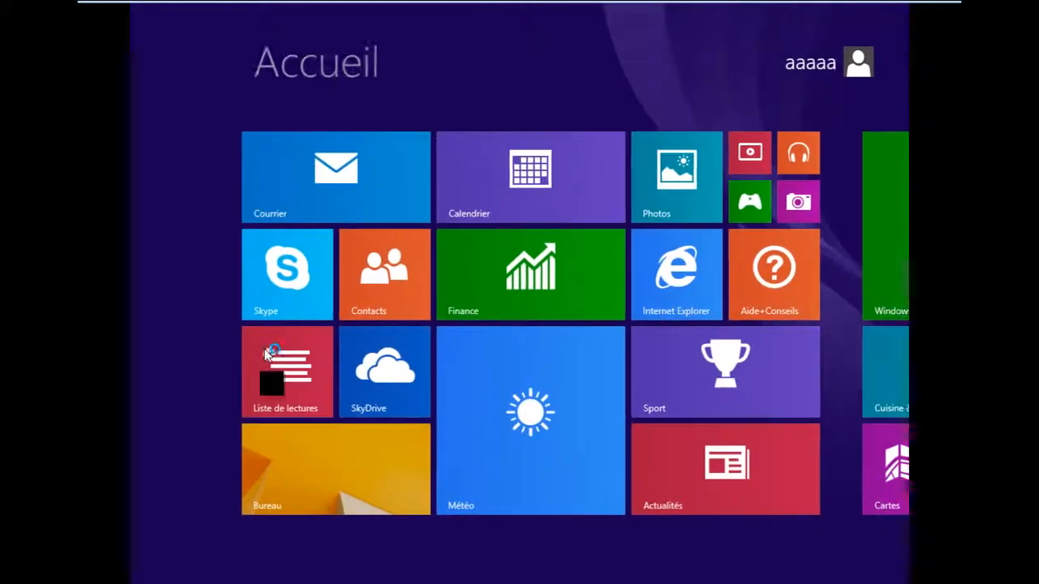
Go to the Windows 8.1 desktop and view the available drives in Ce PC.
click(317, 482)
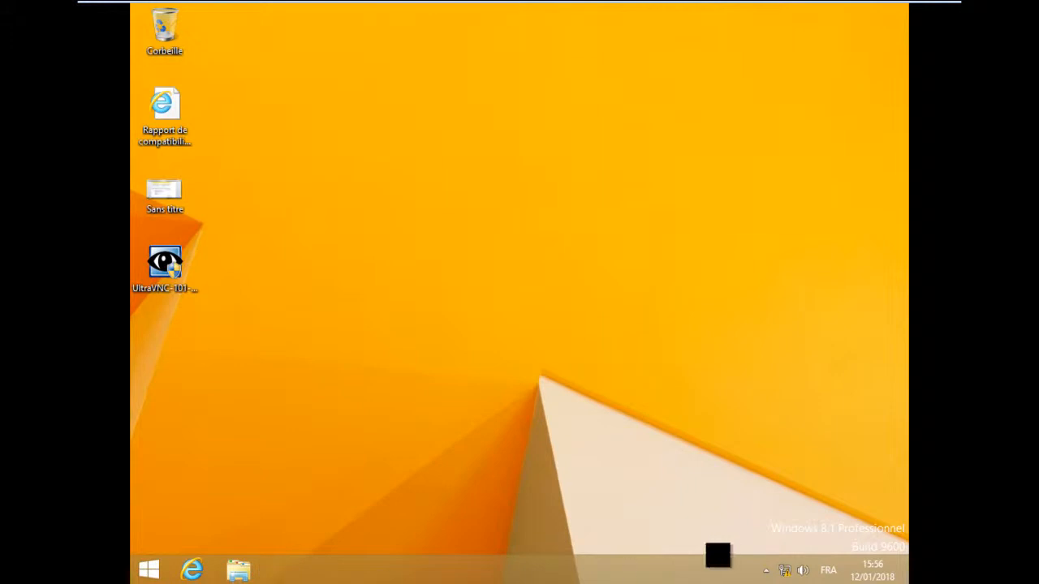
click(765, 570)
click(767, 571)
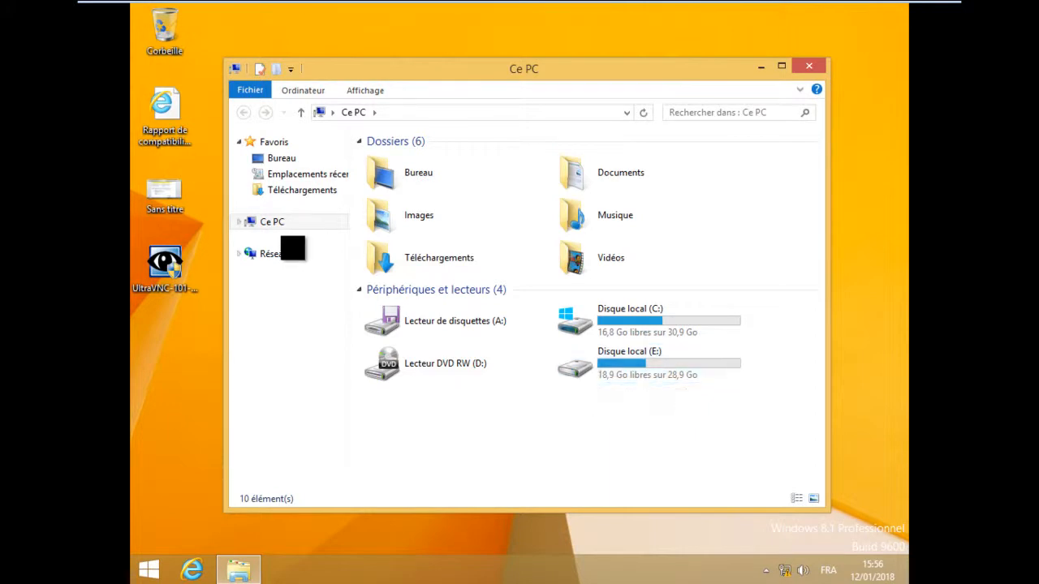
Leave full-screen mode, connect the Toshiba TransMemory USB drive to the virtual machine, and return to full screen.
mouse_move(650, 6)
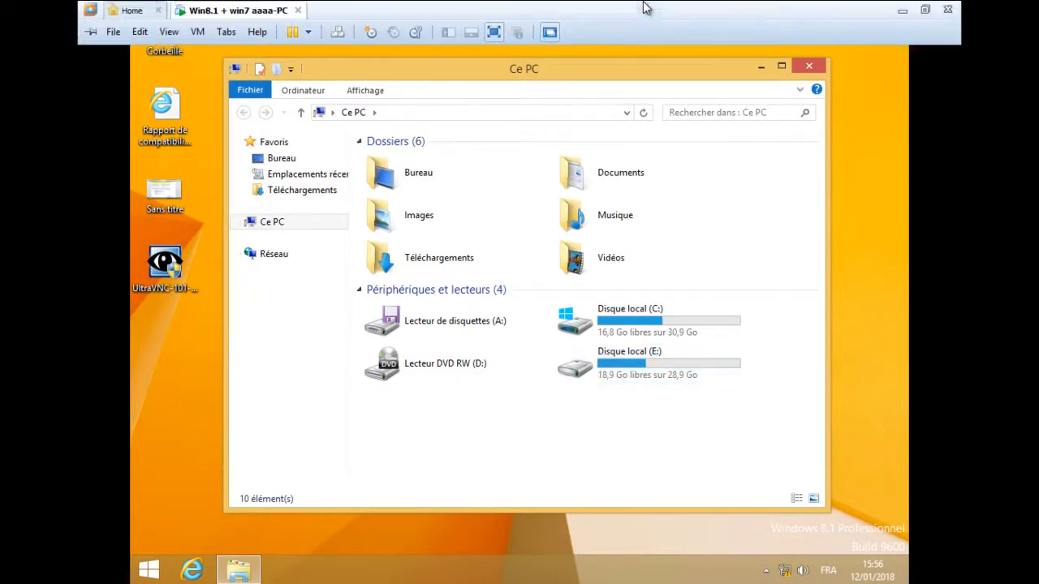
click(503, 33)
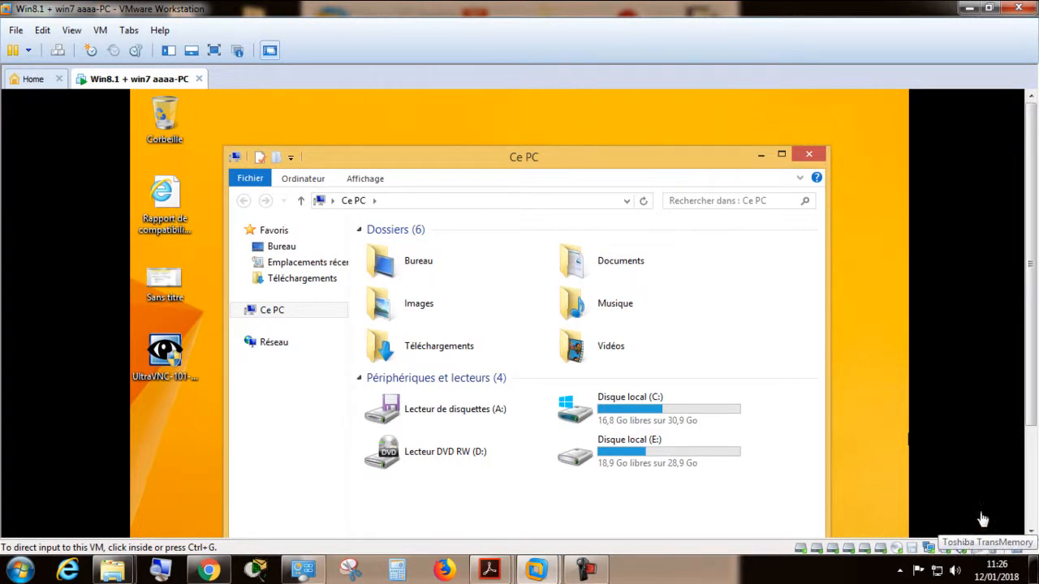
right_click(976, 559)
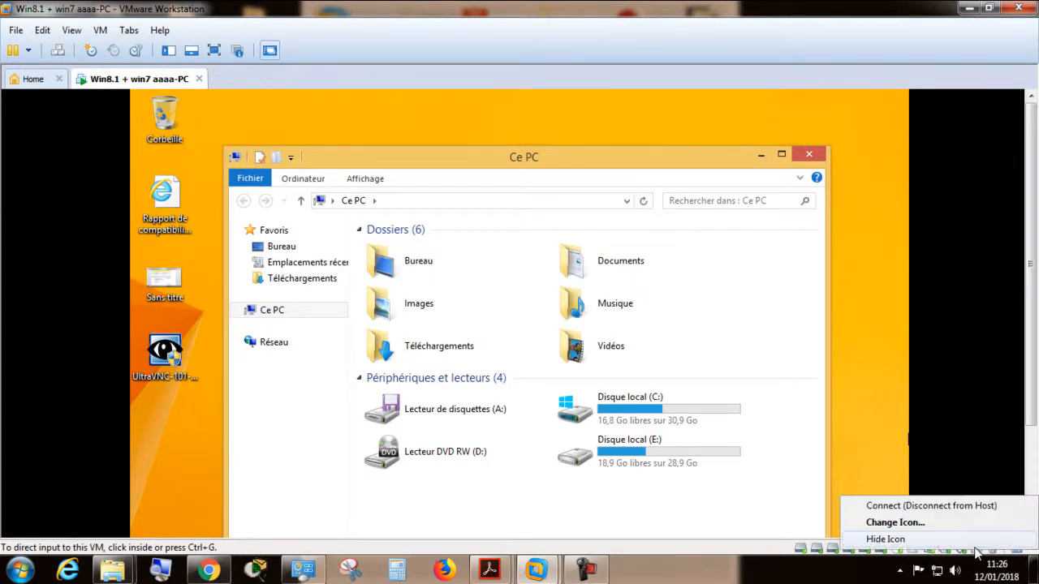
click(945, 503)
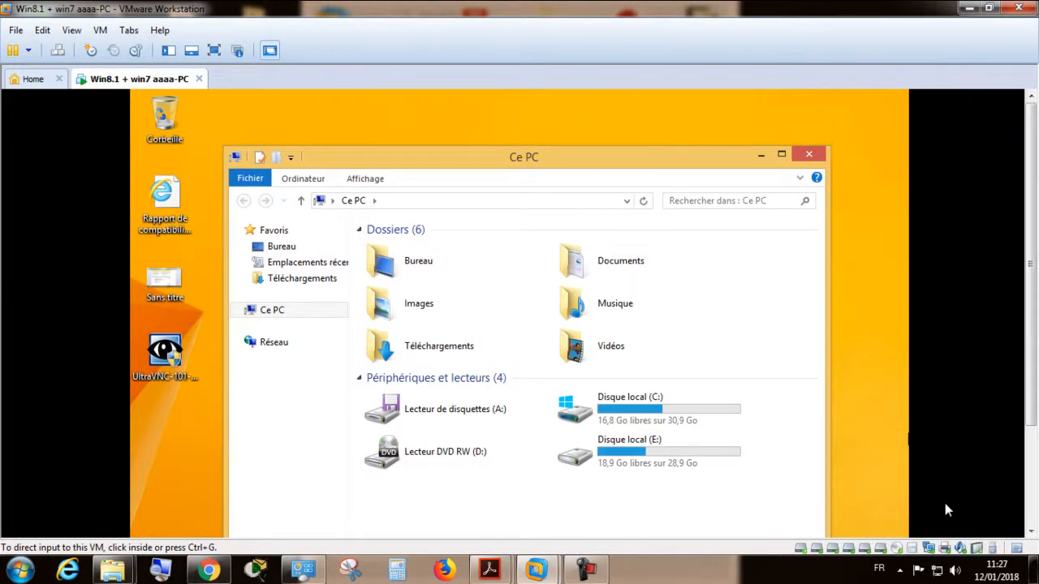
click(945, 503)
key(ctrl+alt)
click(214, 50)
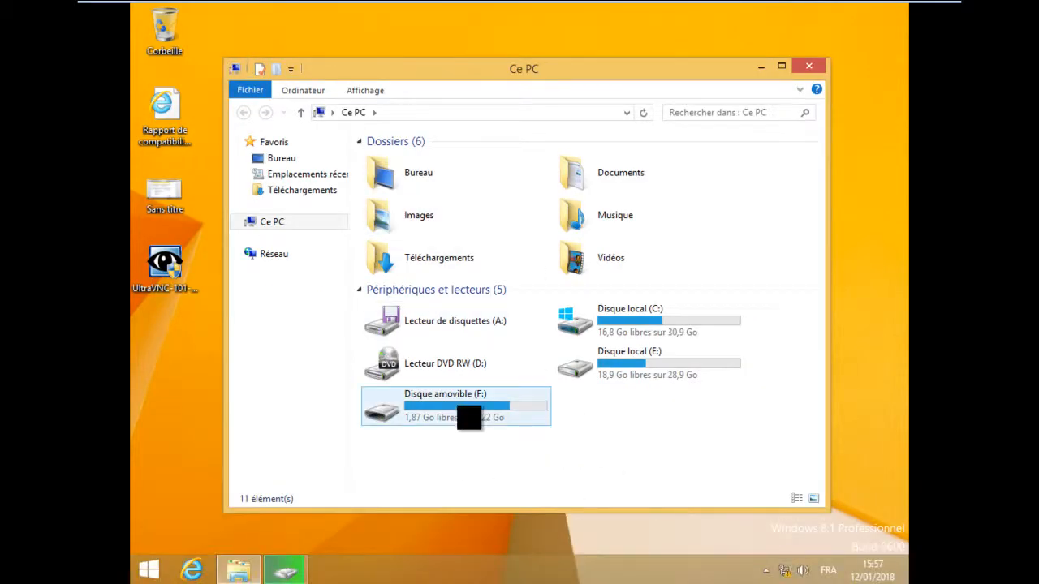
Open the transfer file from Disque amovible (F:), enter its protection password, and continue to the choice of elements to transfer.
double_click(455, 416)
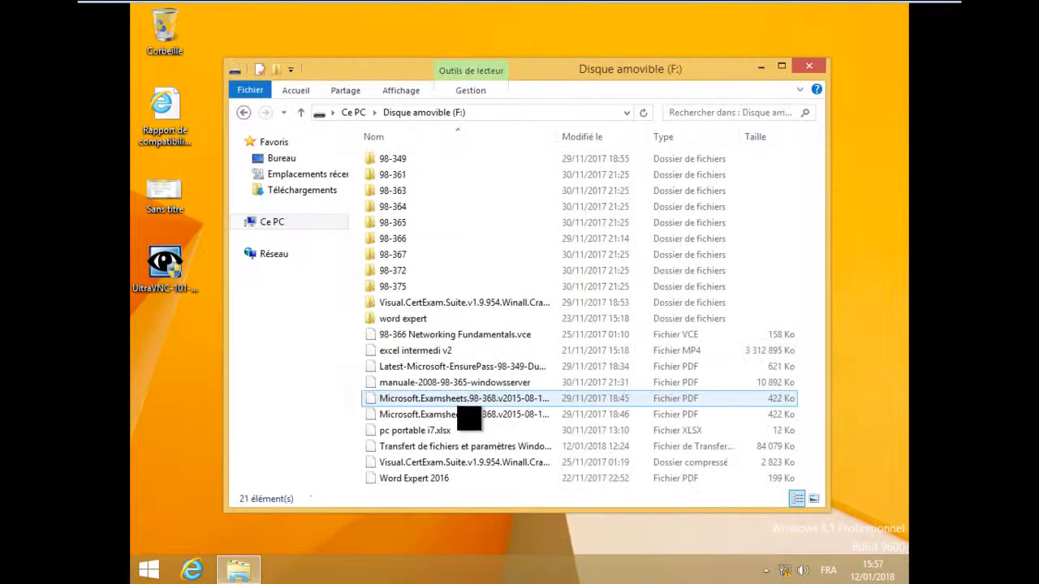
click(435, 446)
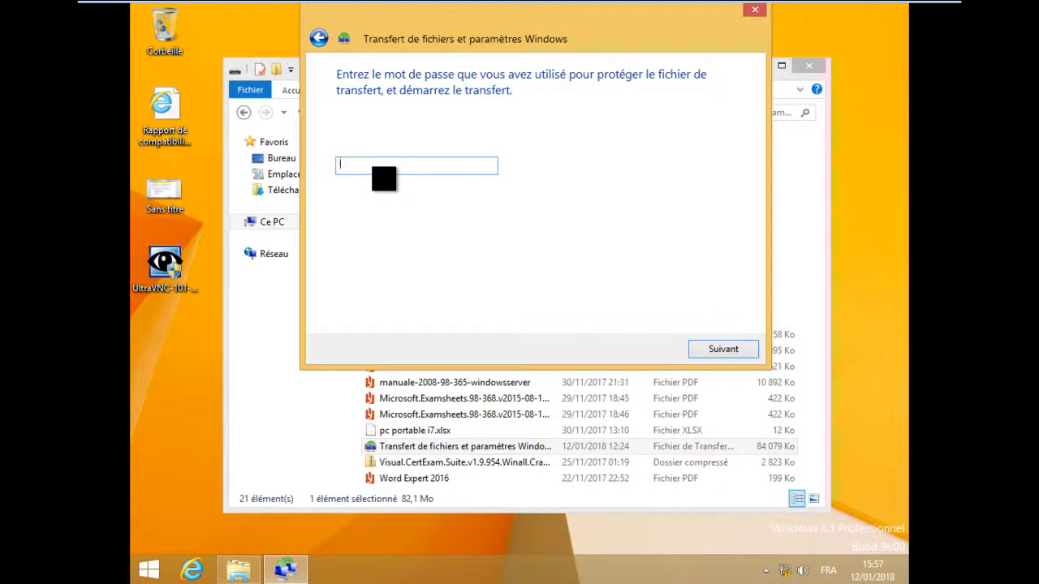
text(aaaa)
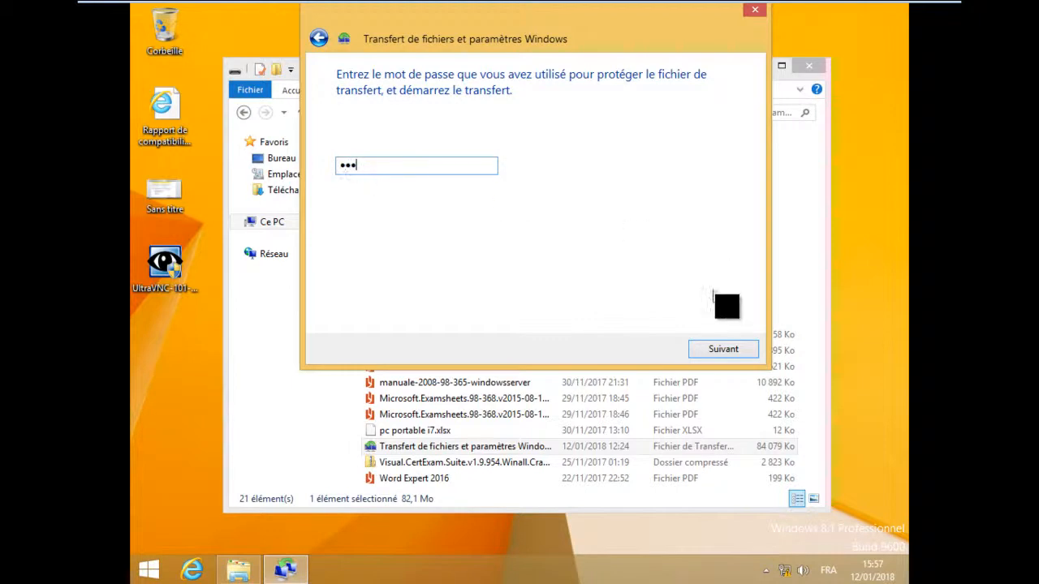
click(727, 351)
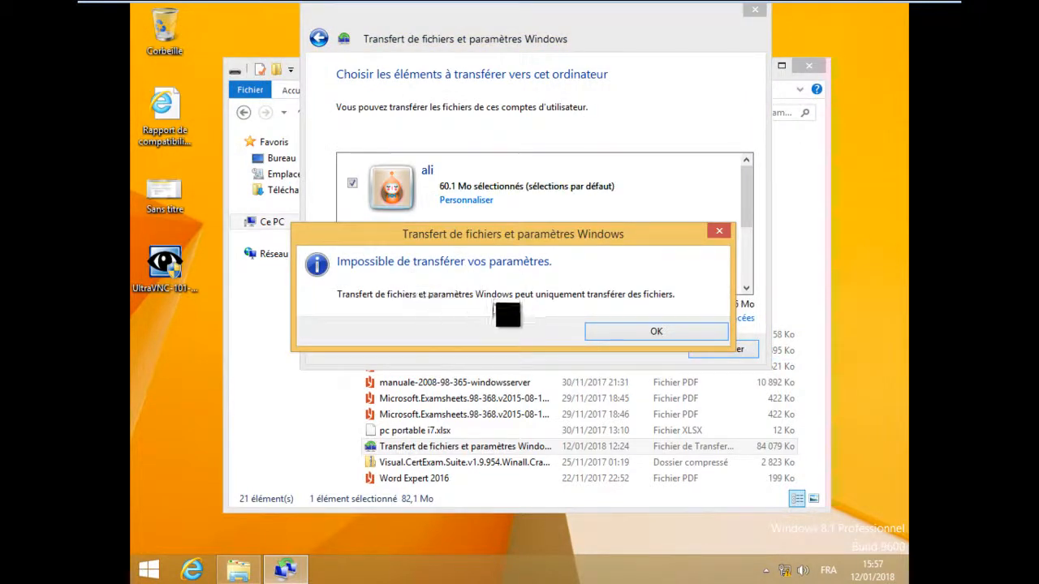
click(632, 336)
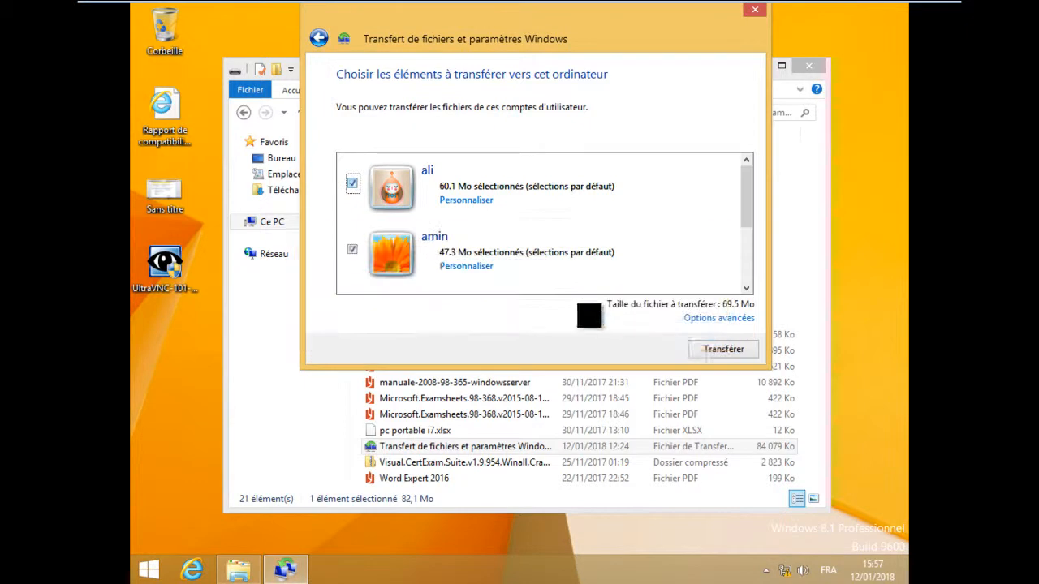
Transfer the selected user accounts' files to this computer, then close the transfer wizard and the Disque amovible (F:) window.
click(724, 351)
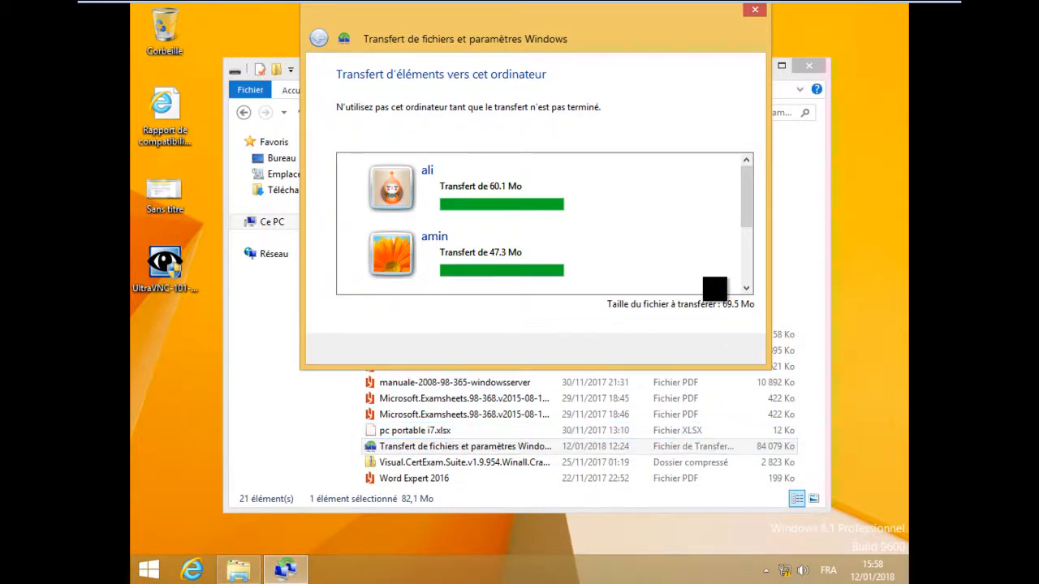
click(730, 350)
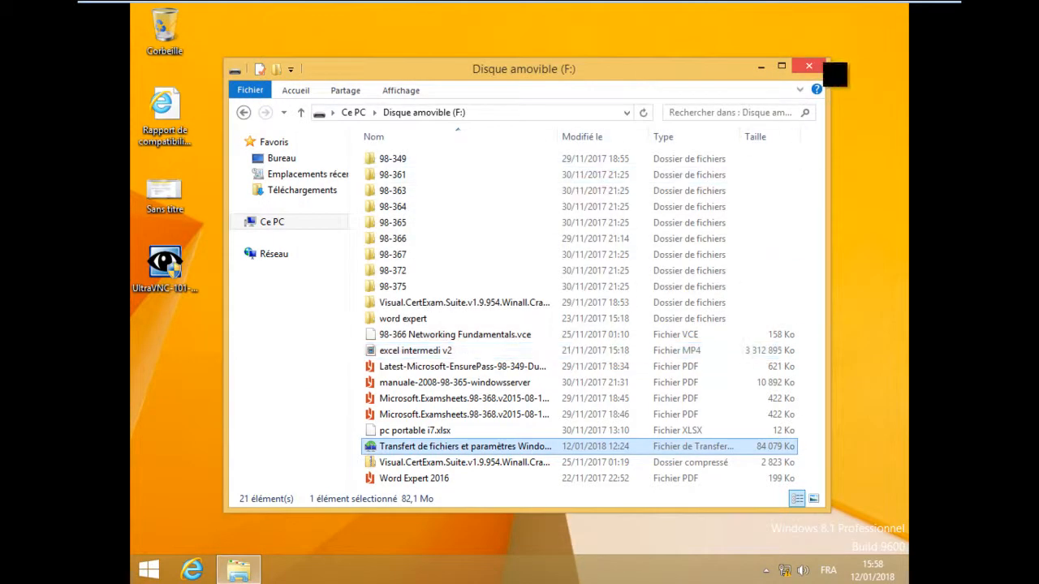
click(825, 66)
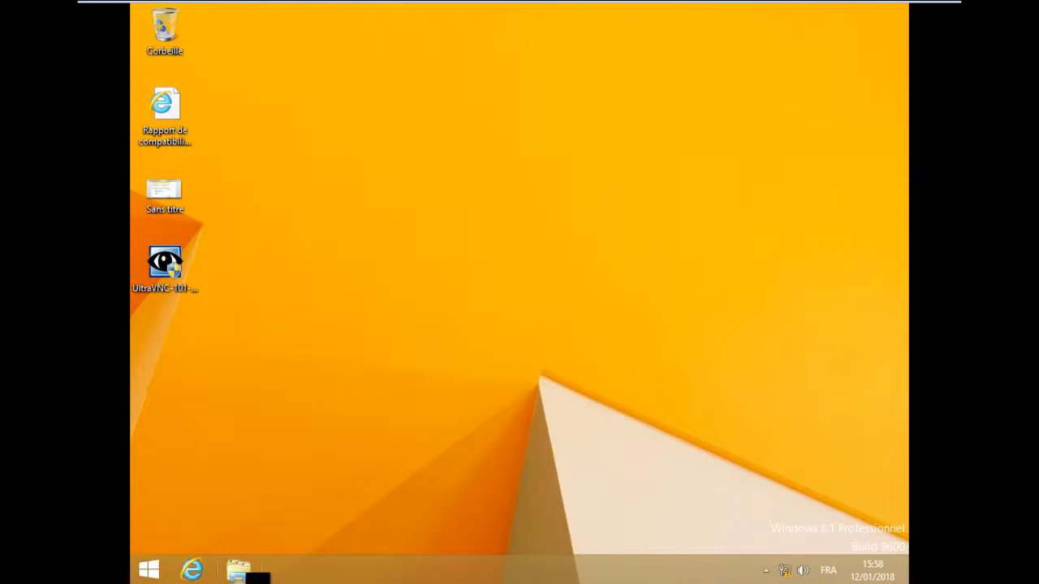
click(239, 570)
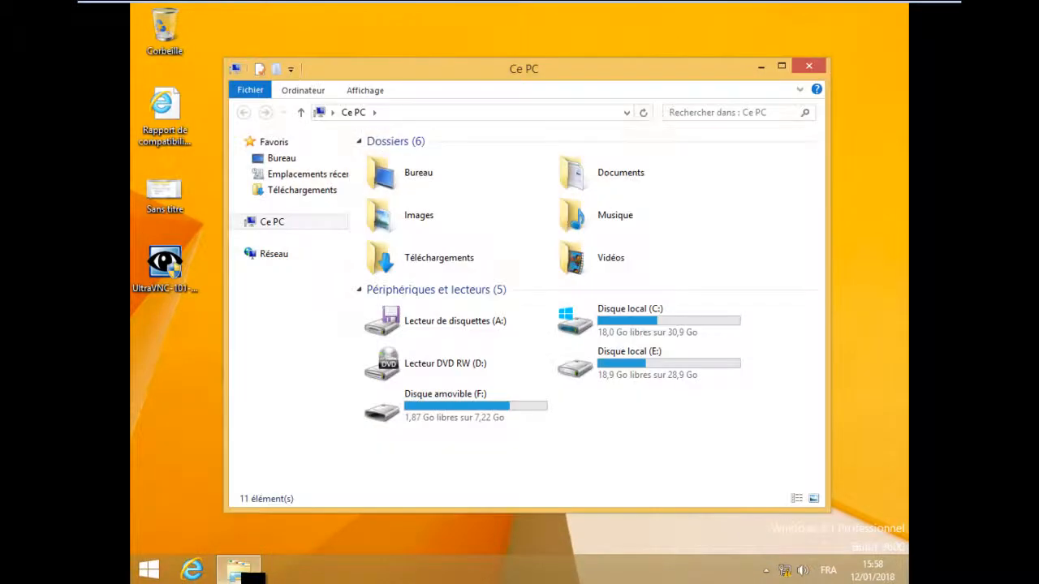
click(239, 572)
click(147, 569)
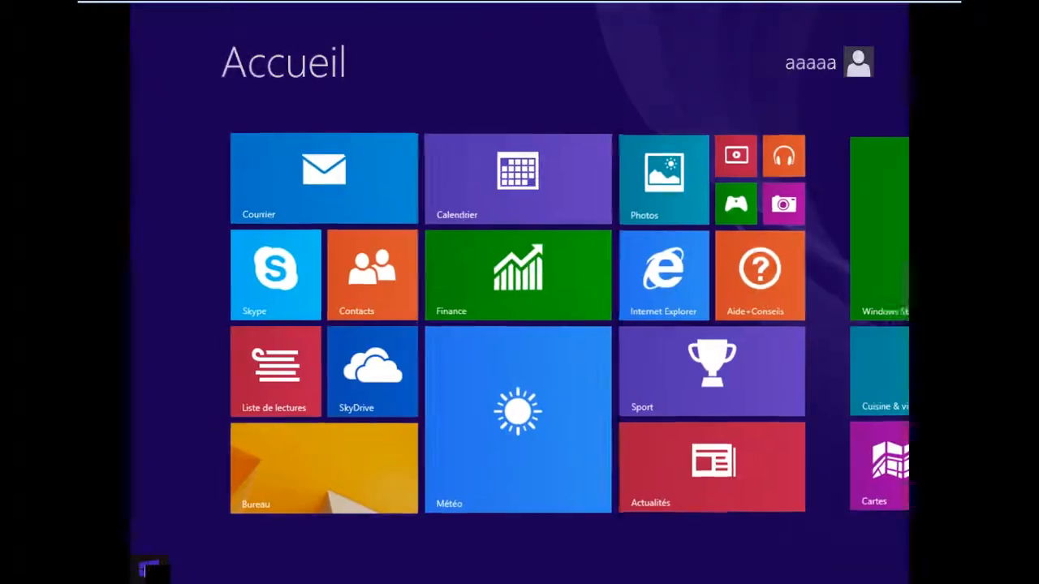
click(382, 448)
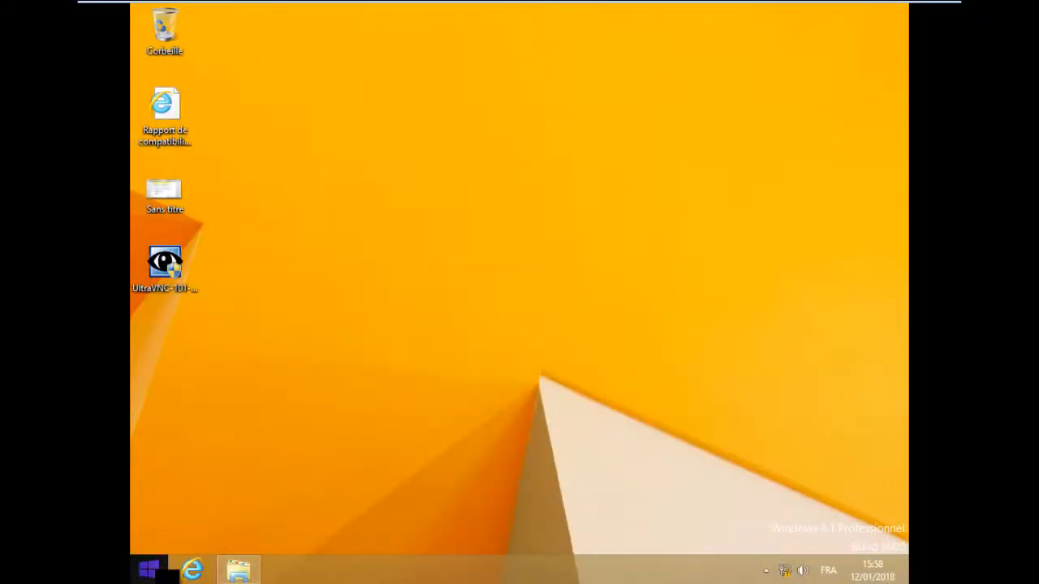
Sign out of the current Windows 8.1 account and sign in with the first of the transferred user accounts.
click(154, 571)
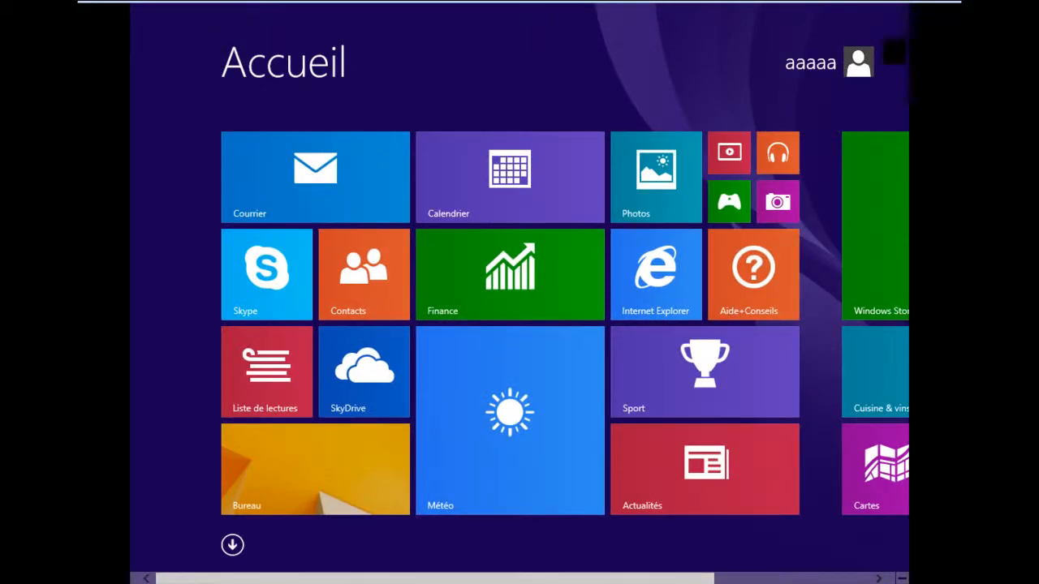
click(874, 72)
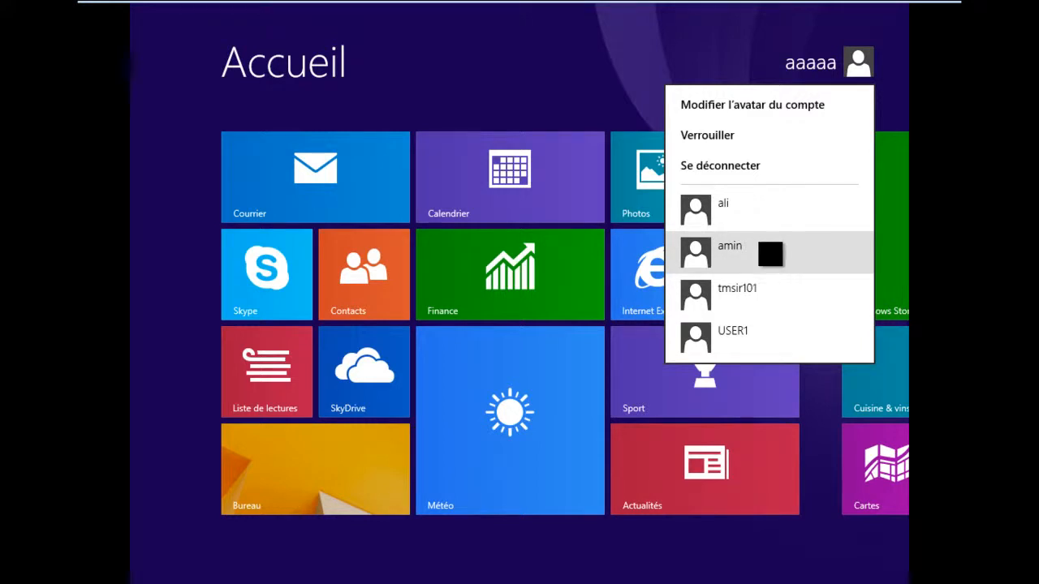
click(768, 172)
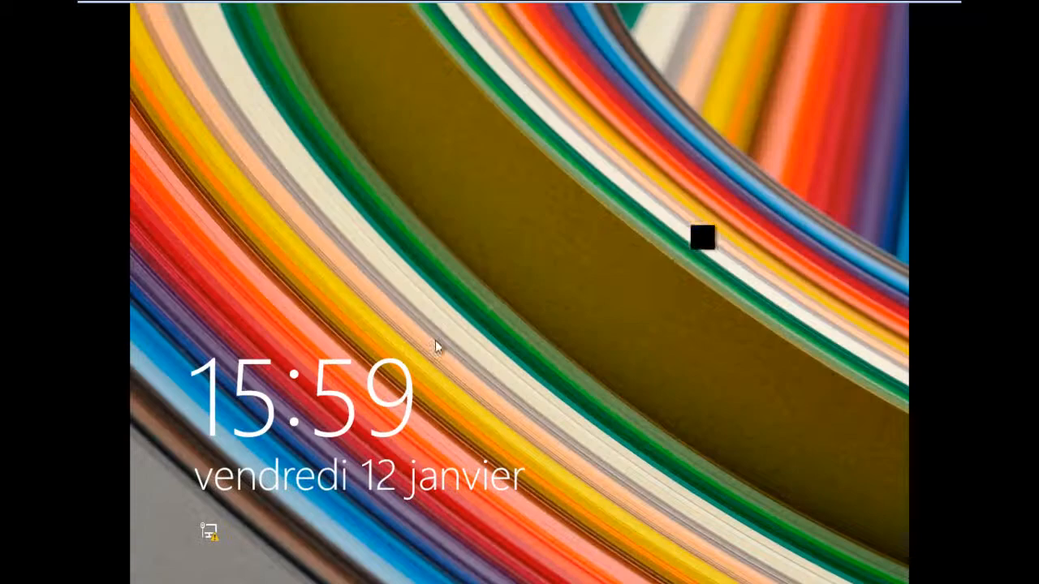
click(350, 411)
click(415, 259)
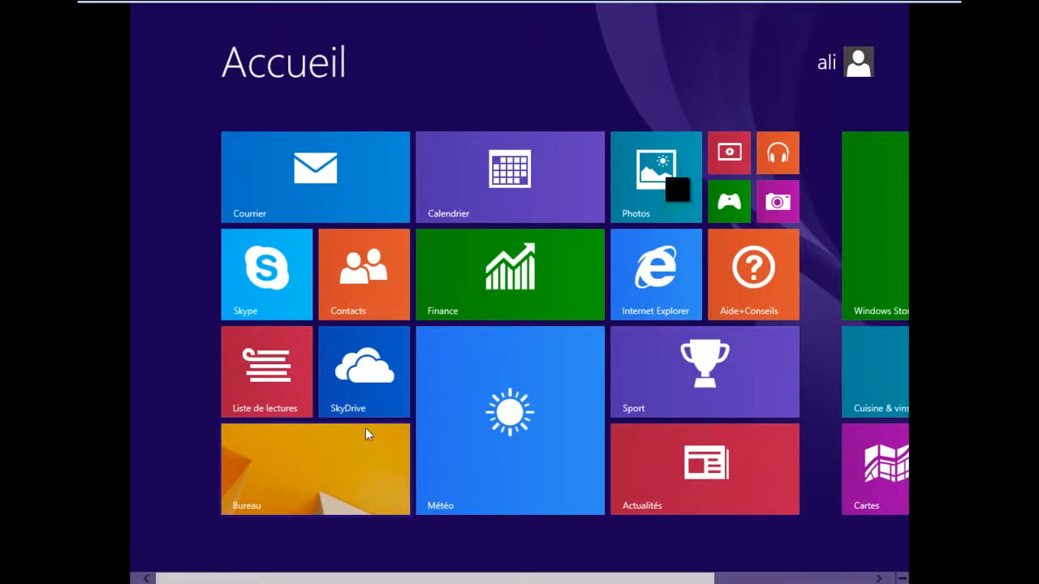
Go to the transferred account's desktop and open the tmsir1ga folder to check its files.
click(366, 458)
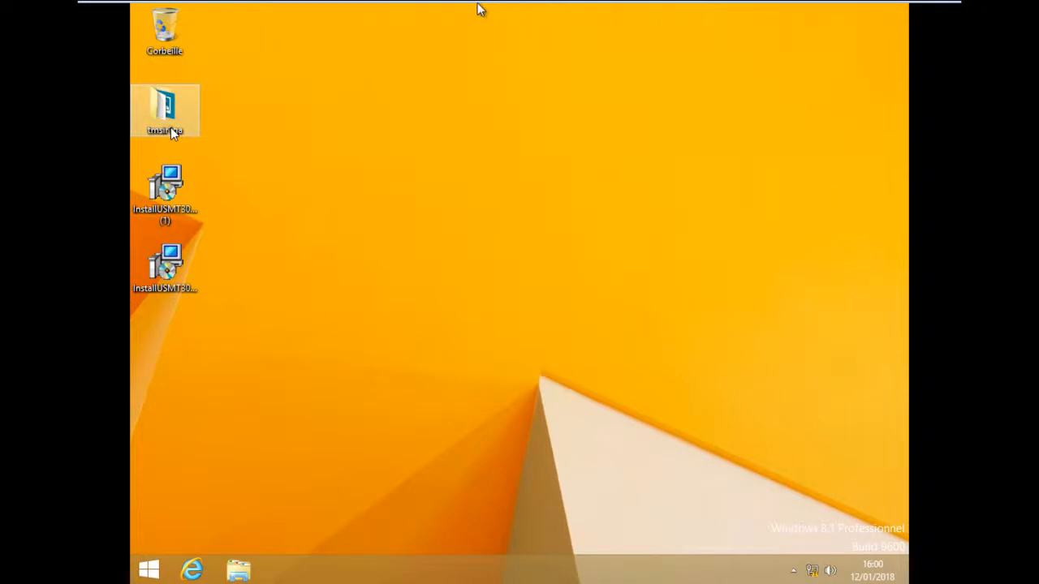
mouse_move(179, 134)
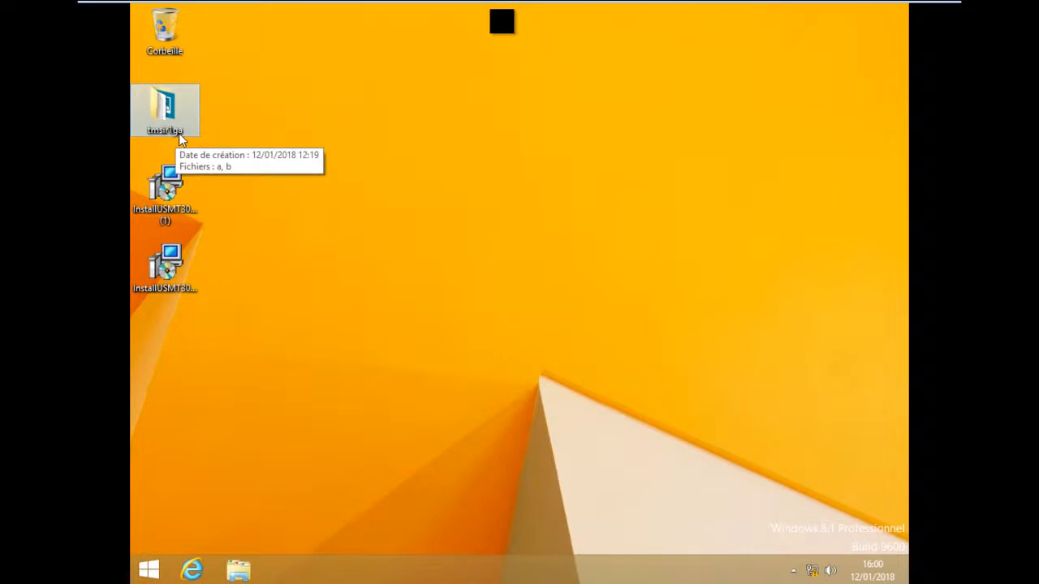
double_click(178, 118)
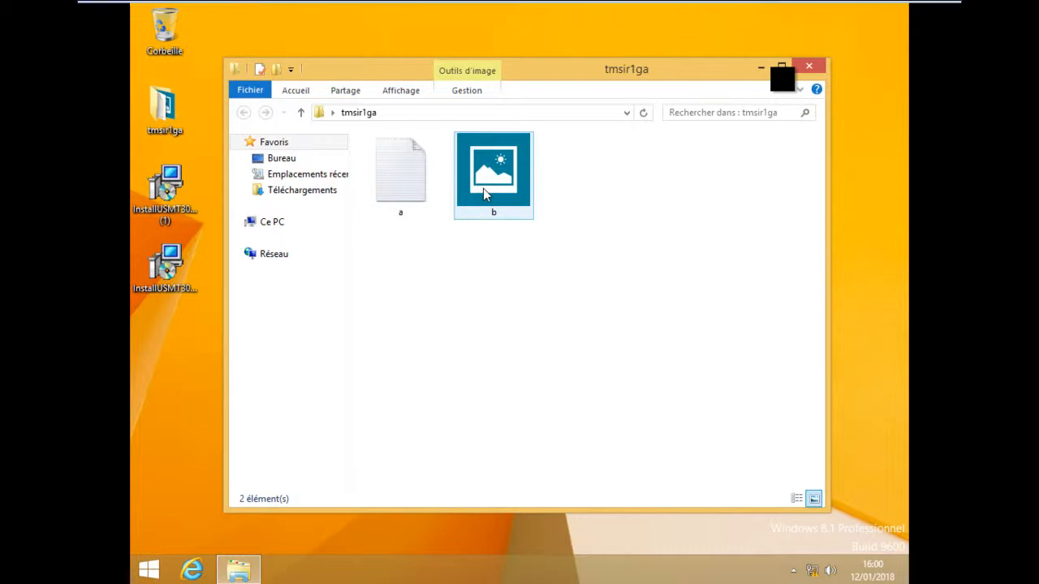
Check the Documents folder under Ce PC for the transferred tmsir1ga2 folder, and minimize the window.
click(272, 223)
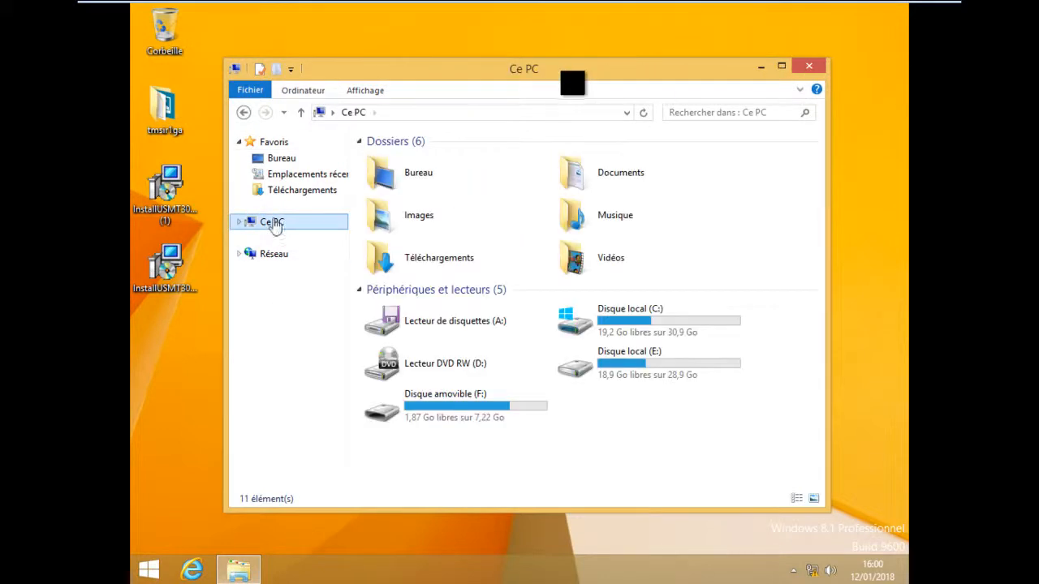
click(239, 224)
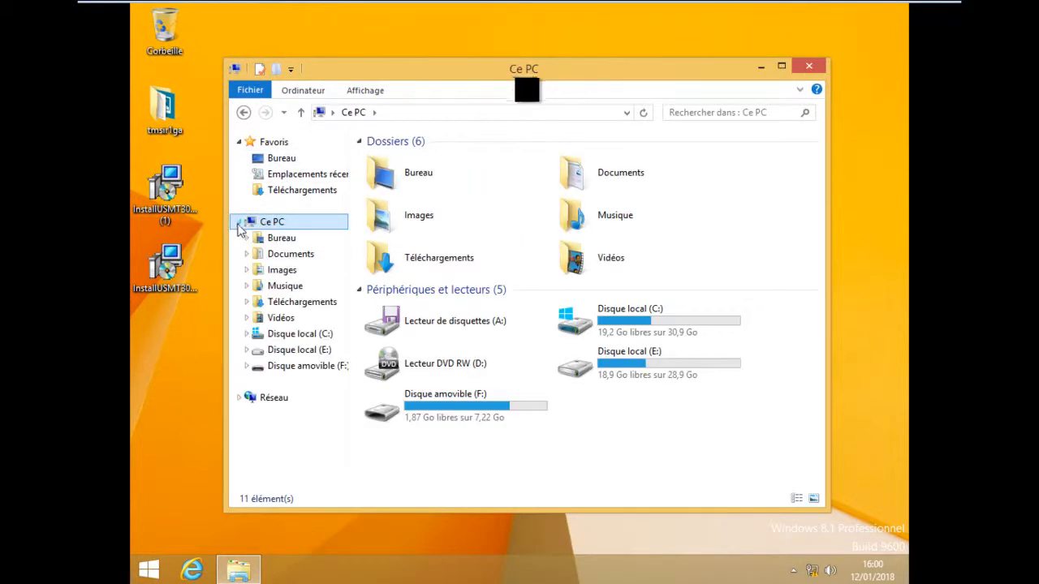
click(258, 254)
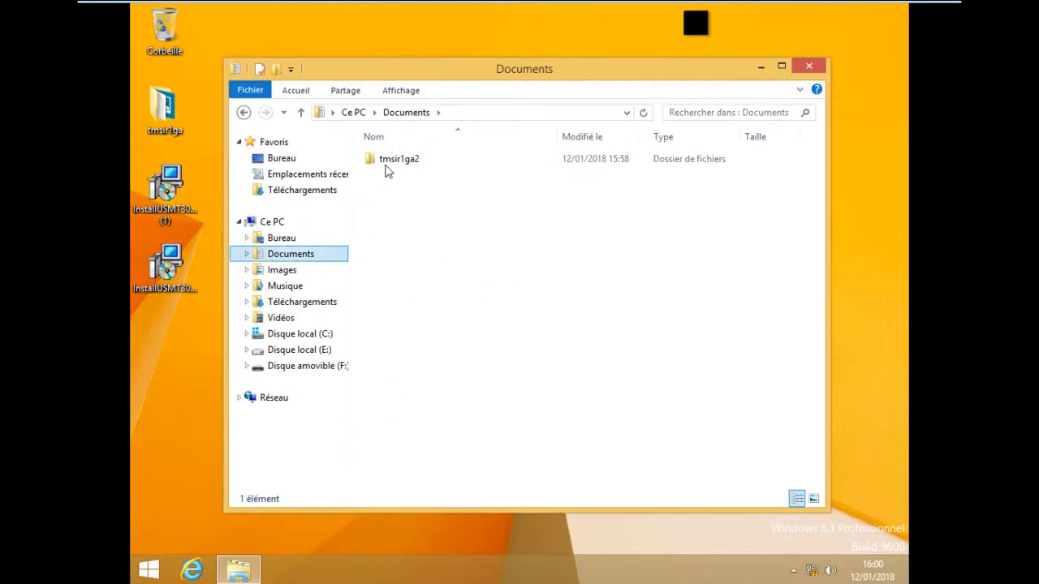
click(390, 163)
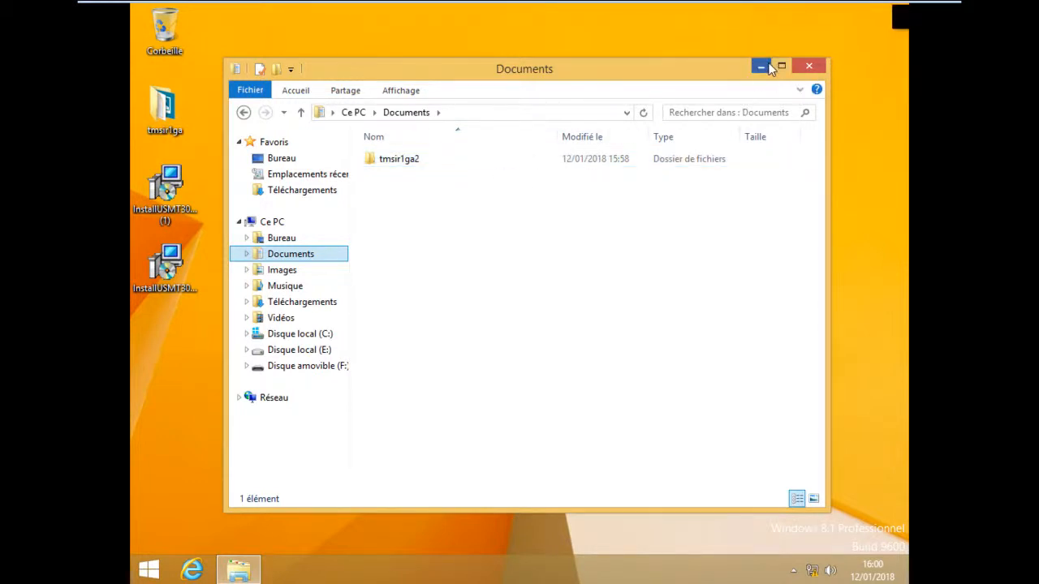
click(761, 66)
Leave full-screen mode, return control to the host, and switch to 10224A-FRE_TrainerHandbook_01.pdf in Adobe Acrobat Reader.
mouse_move(682, 6)
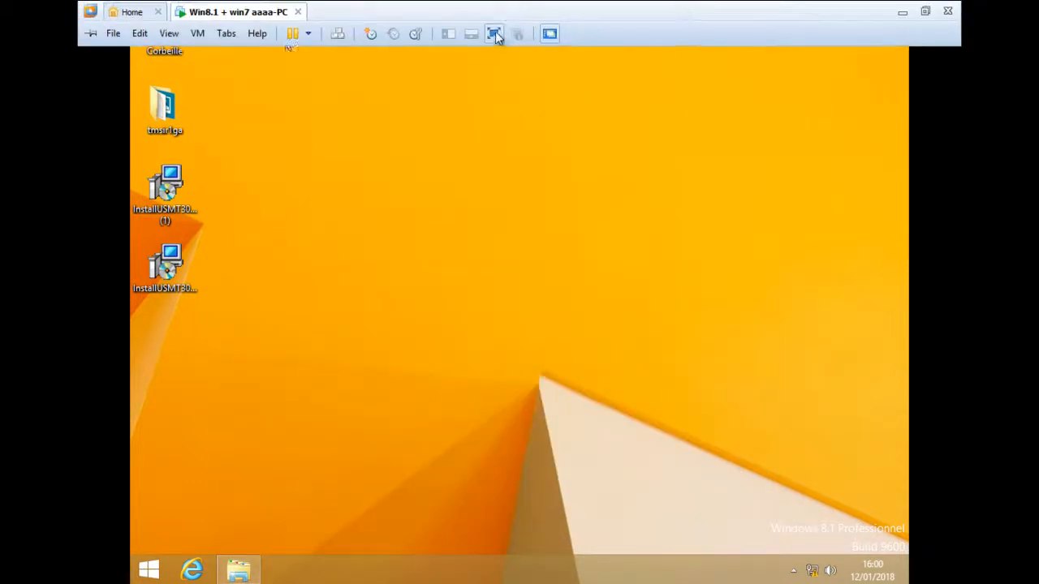
click(519, 36)
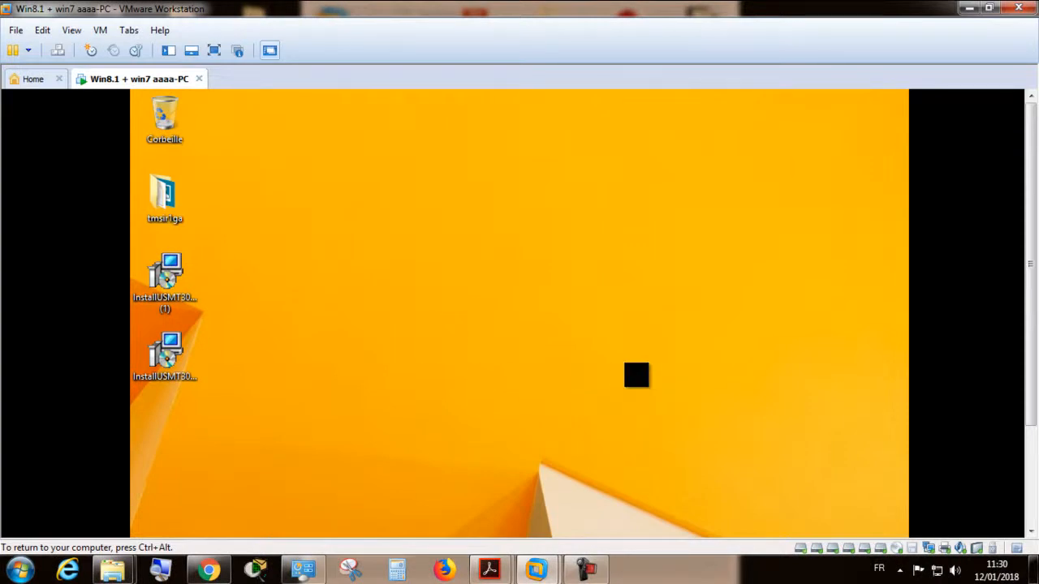
key(ctrl+alt)
mouse_move(490, 568)
click(578, 483)
Go back through the handbook to page 66 and examine the Processus de mise à niveau vers Windows 7 diagram.
scroll(502, 165, up, 10)
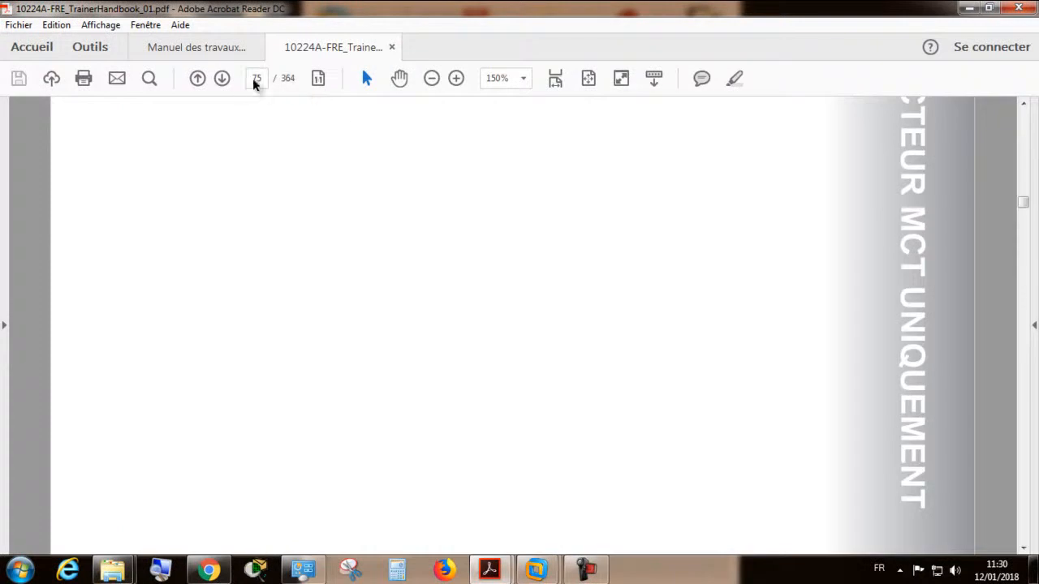
click(197, 79)
click(197, 79)
click(198, 79)
click(198, 79)
click(198, 79)
click(197, 79)
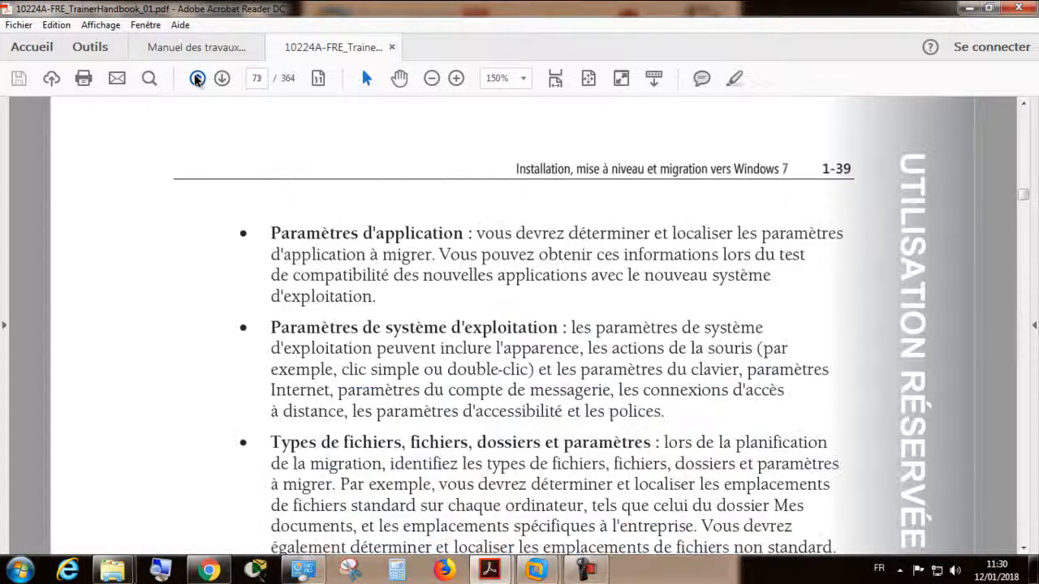
click(221, 78)
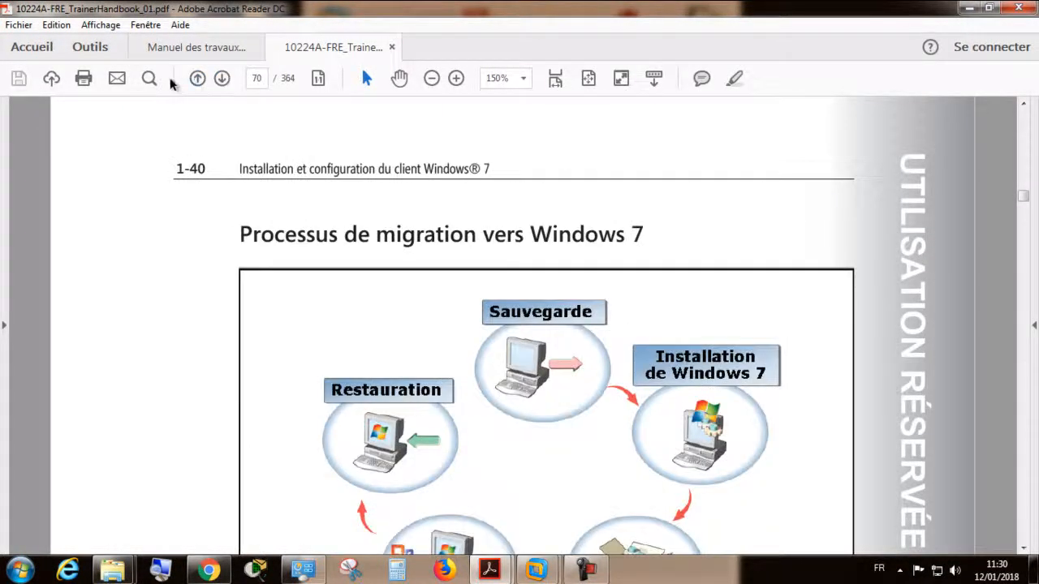
click(198, 78)
click(197, 78)
click(197, 77)
click(197, 78)
scroll(366, 170, down, 2)
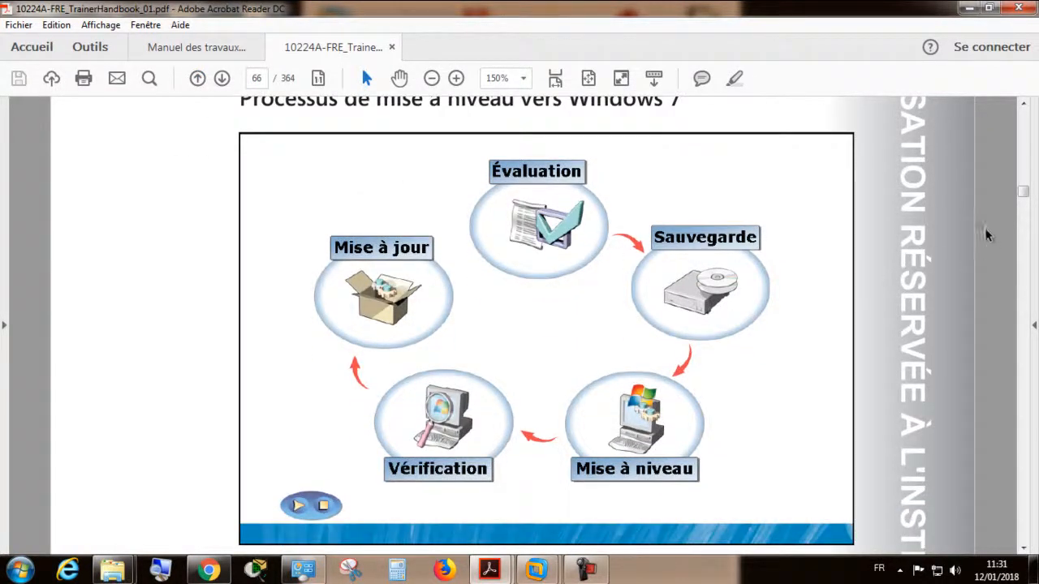
scroll(841, 243, up, 1)
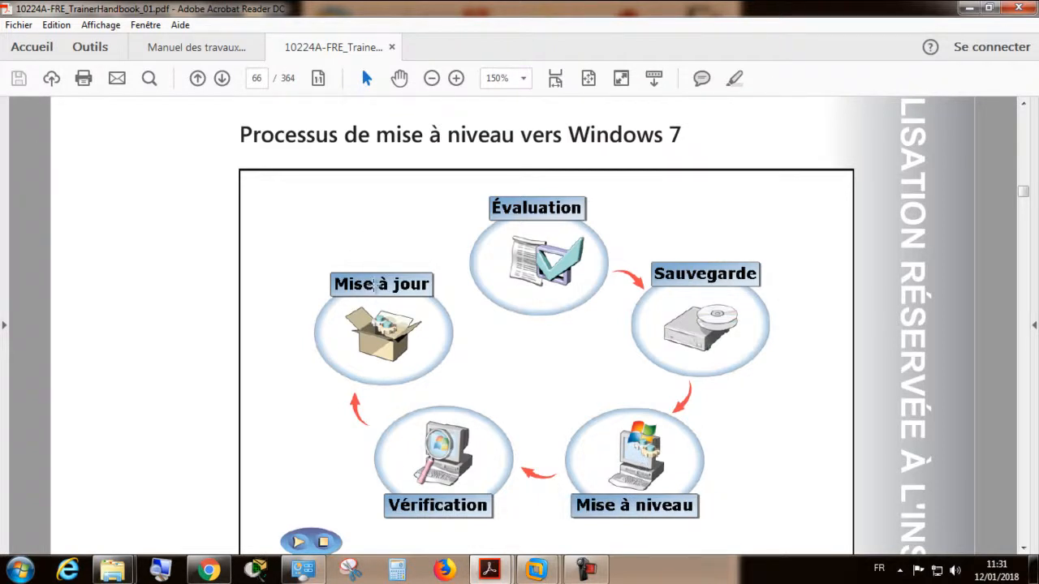
Continue through the handbook to page 69 and read Identification des composants à migrer.
scroll(374, 284, down, 15)
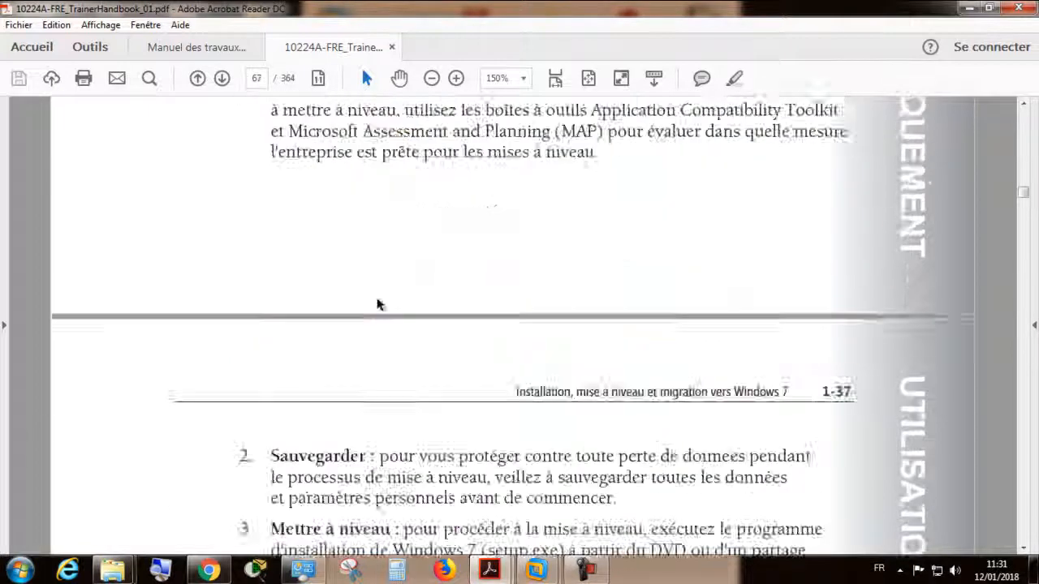
scroll(377, 306, down, 20)
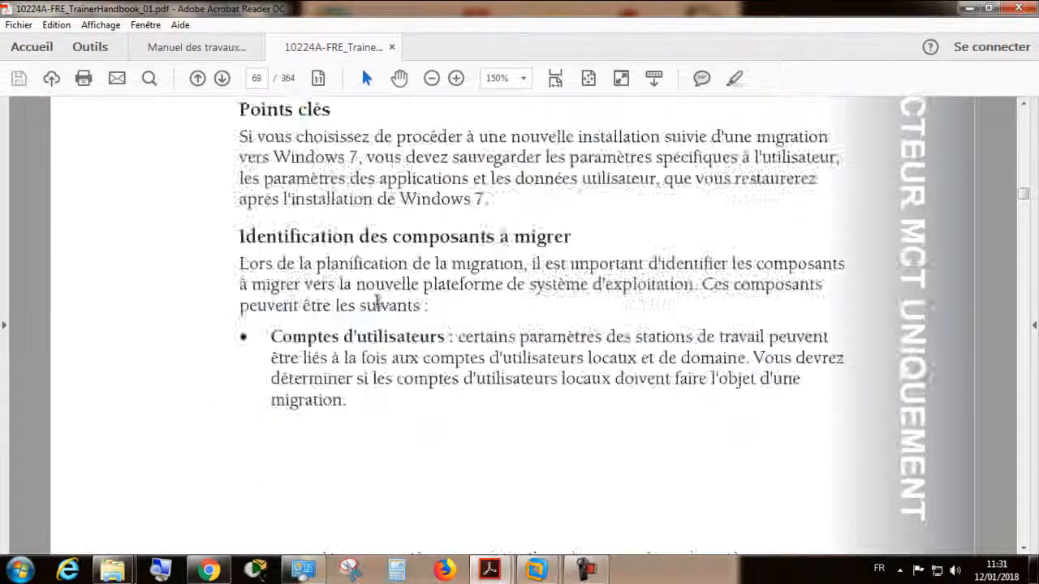